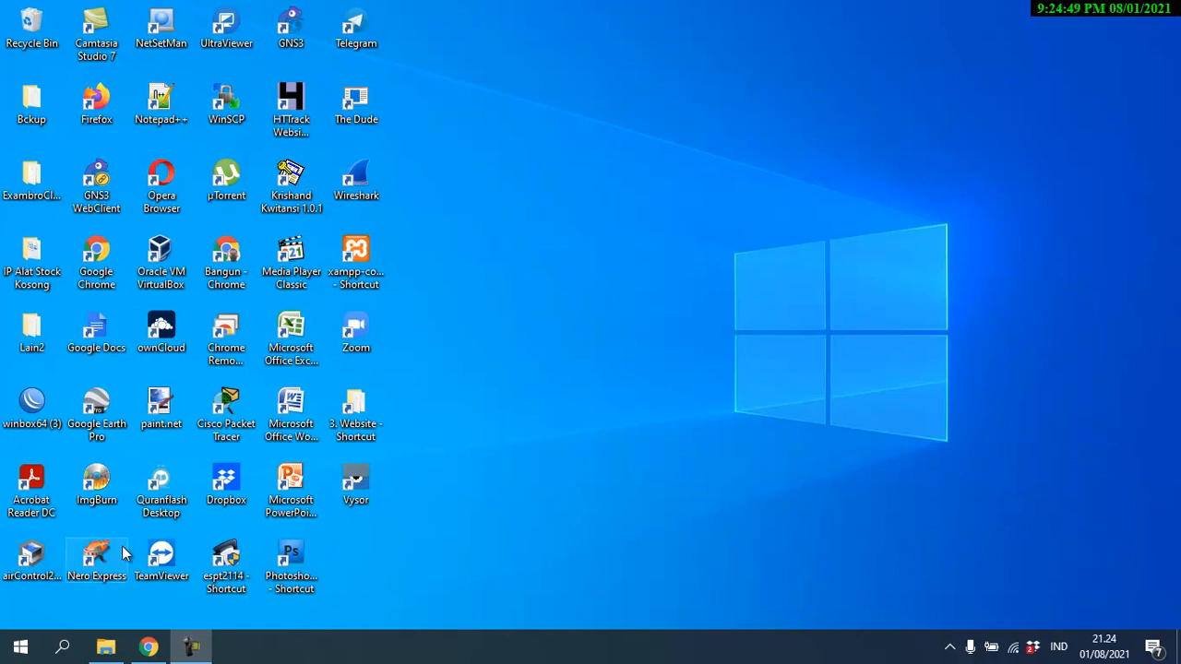
{"action": "left_click", "coordinate": [149, 647]}
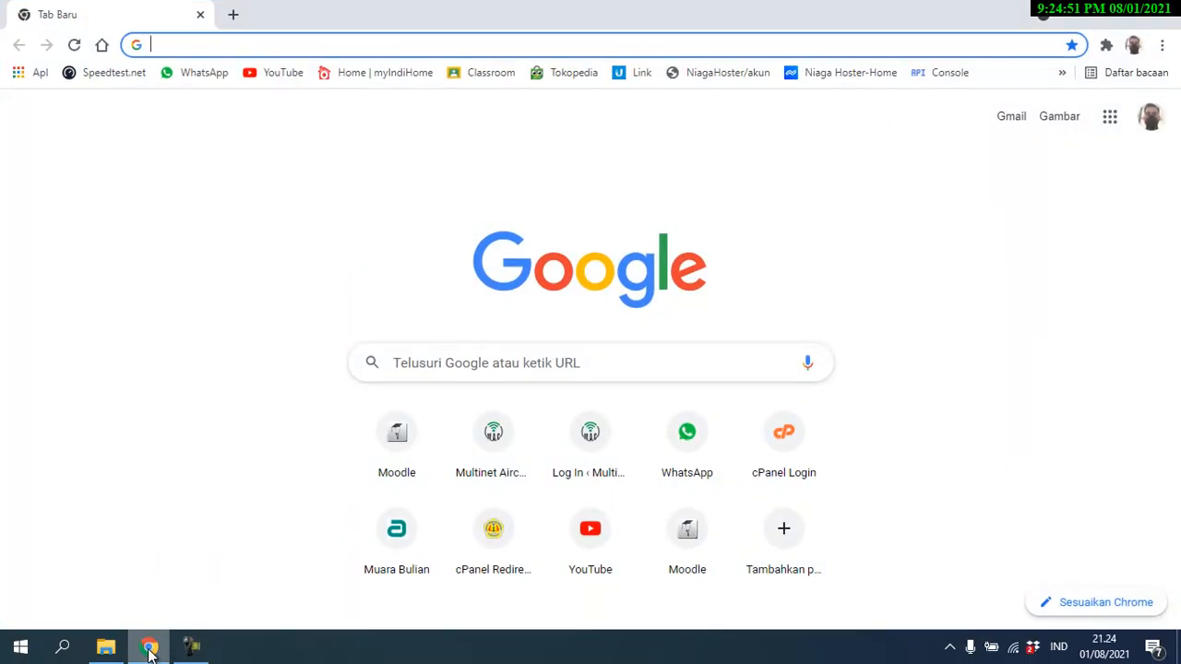
{"action": "right_click", "coordinate": [164, 46]}
{"action": "left_click", "coordinate": [229, 163]}
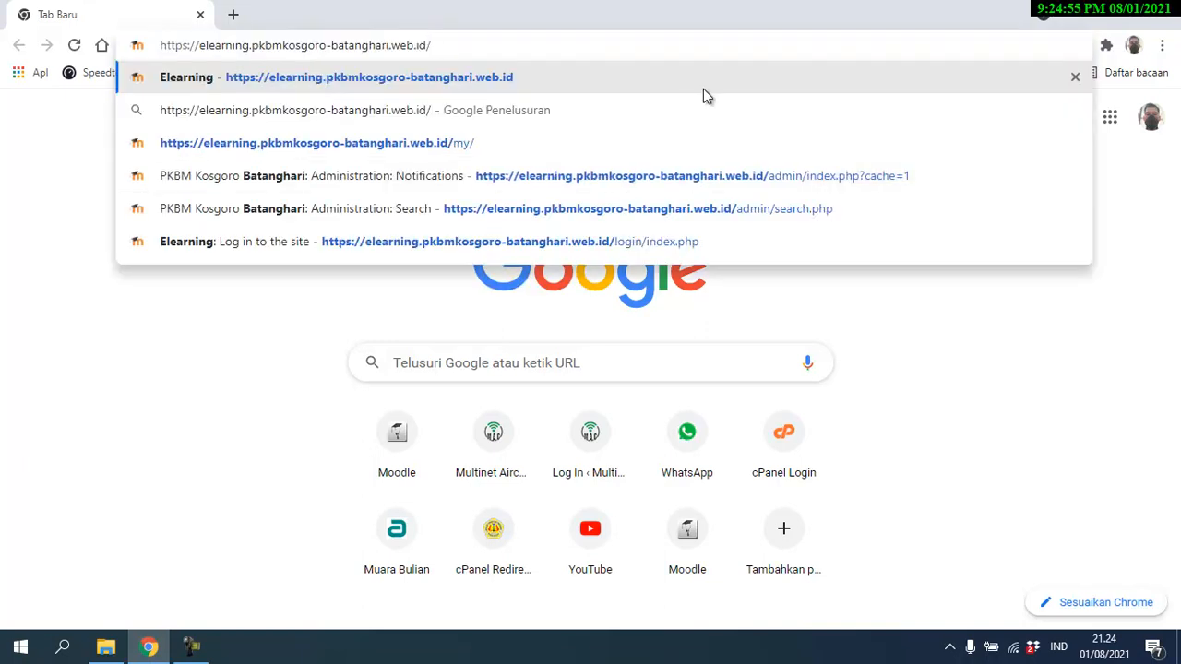
{"action": "left_click", "coordinate": [703, 88]}
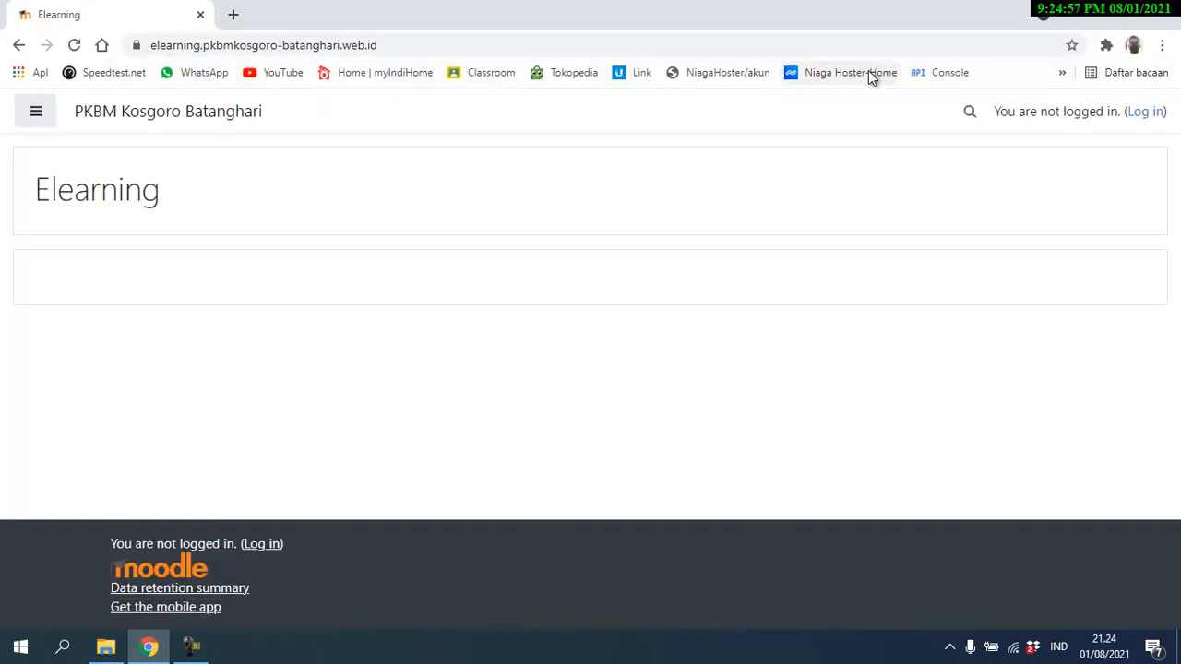
{"action": "left_click", "coordinate": [1147, 113]}
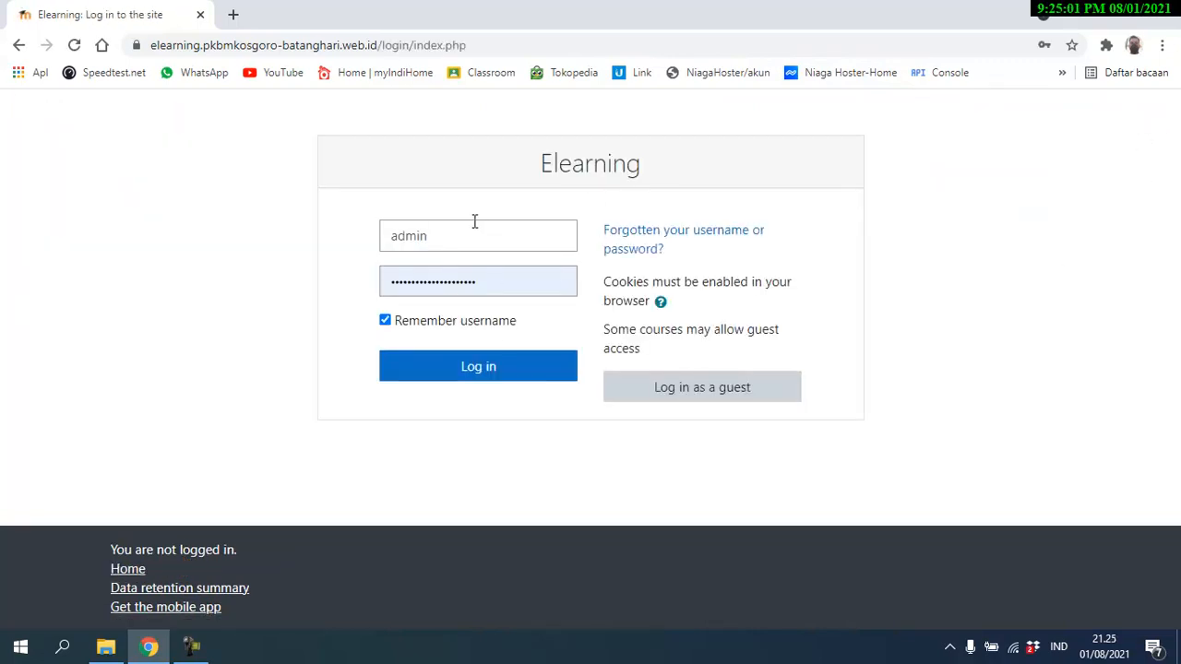
{"action": "left_click", "coordinate": [482, 370]}
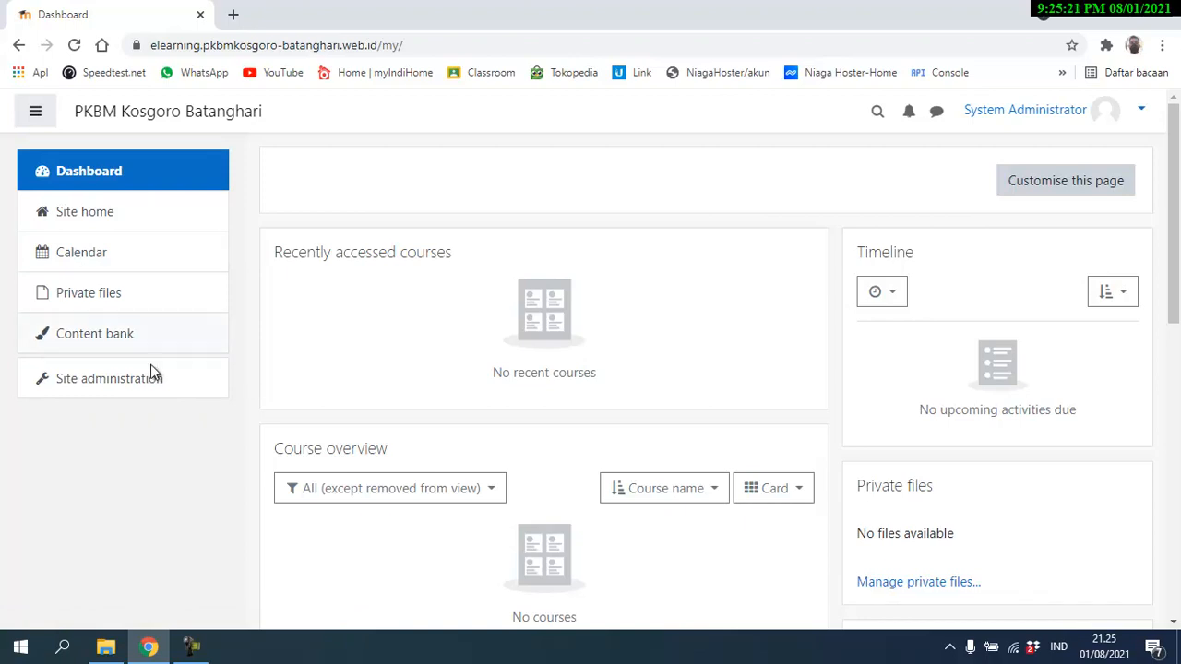
Open the Location settings page from the general Site administration options
{"action": "left_click", "coordinate": [95, 387]}
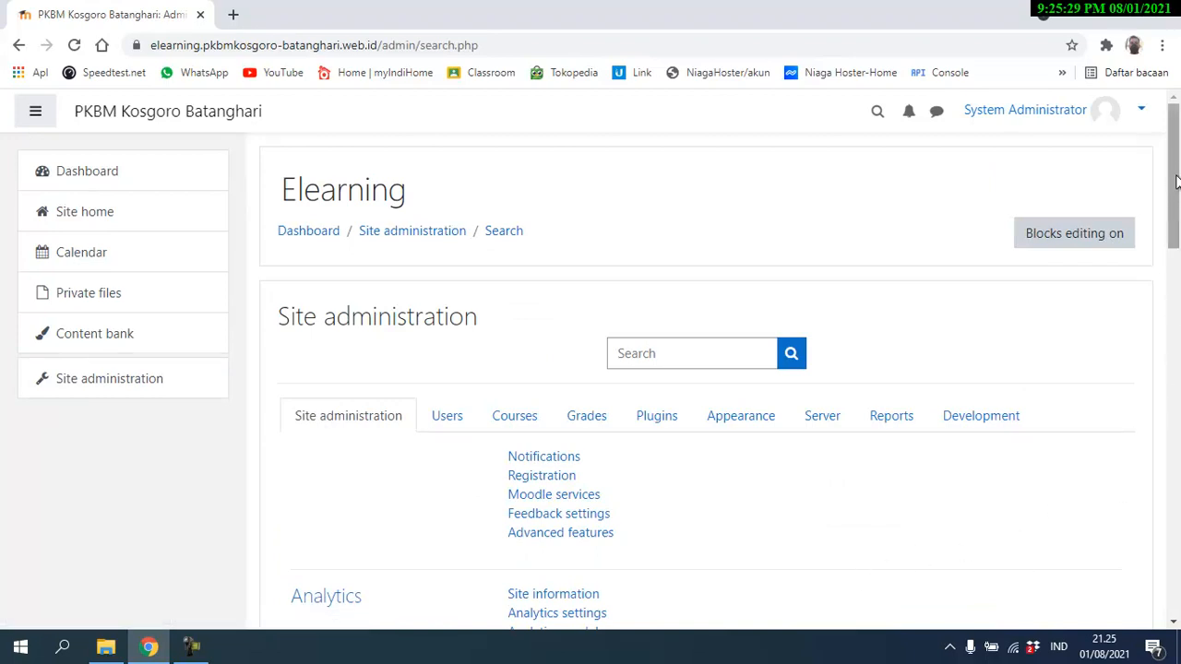
{"action": "mouse_move", "coordinate": [1177, 182]}
{"action": "left_mouse_down"}
{"action": "mouse_move", "coordinate": [1178, 198]}
{"action": "mouse_move", "coordinate": [1179, 161]}
{"action": "left_mouse_up"}
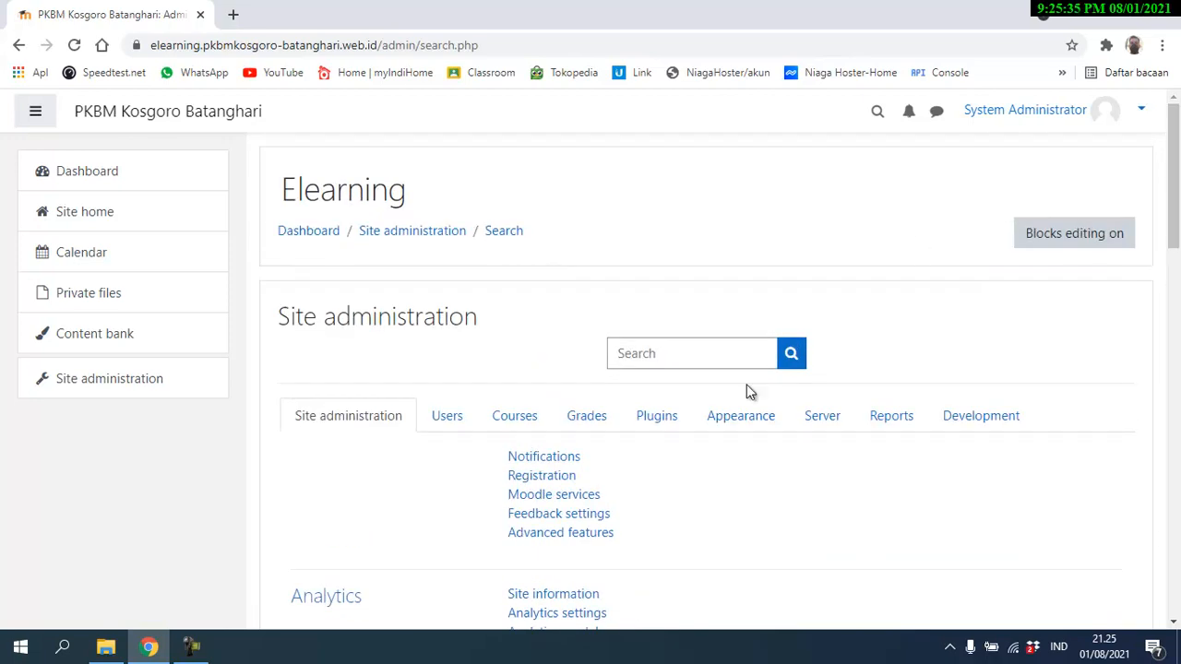
{"action": "left_click", "coordinate": [341, 421]}
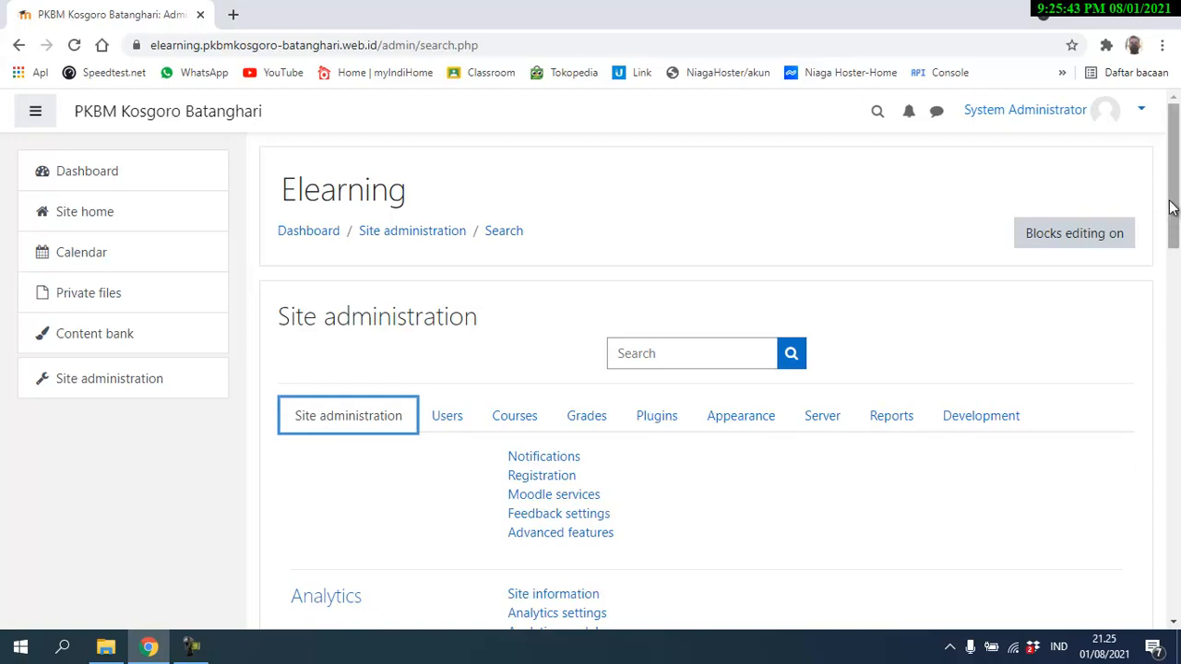
{"action": "mouse_move", "coordinate": [1172, 189]}
{"action": "left_mouse_down"}
{"action": "mouse_move", "coordinate": [1174, 566]}
{"action": "mouse_move", "coordinate": [1178, 175]}
{"action": "left_mouse_up"}
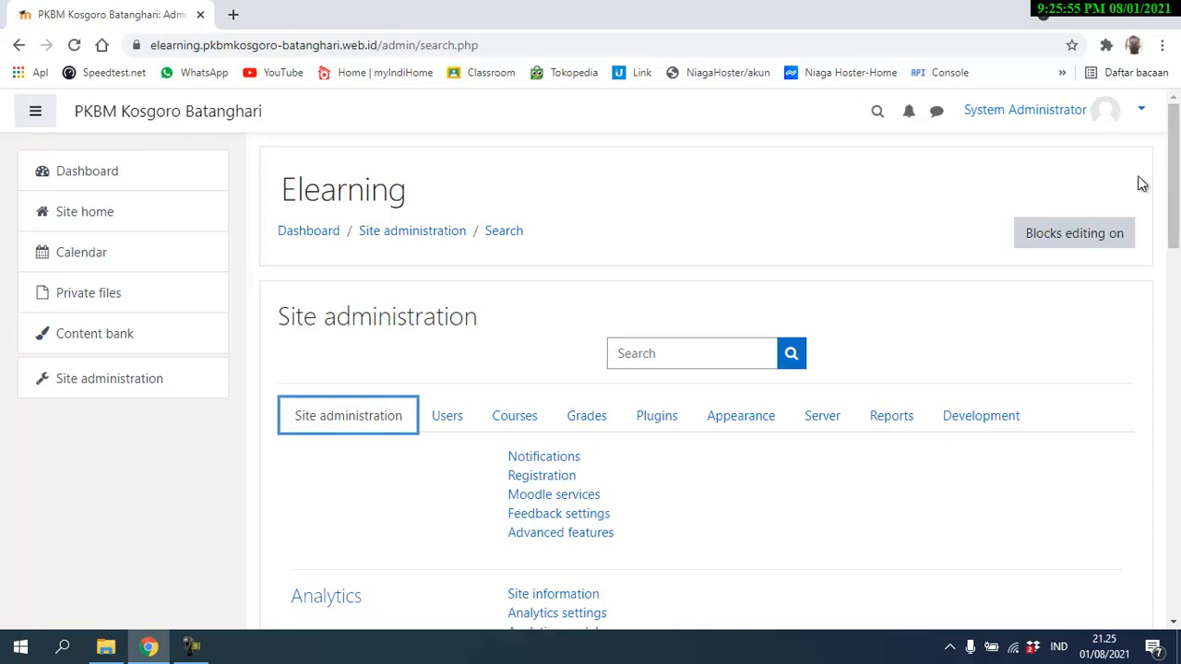
{"action": "mouse_move", "coordinate": [1179, 184]}
{"action": "left_mouse_down"}
{"action": "mouse_move", "coordinate": [1178, 208]}
{"action": "mouse_move", "coordinate": [1180, 187]}
{"action": "left_mouse_up"}
{"action": "scroll", "coordinate": [902, 461], "scroll_direction": "down", "scroll_amount": 2}
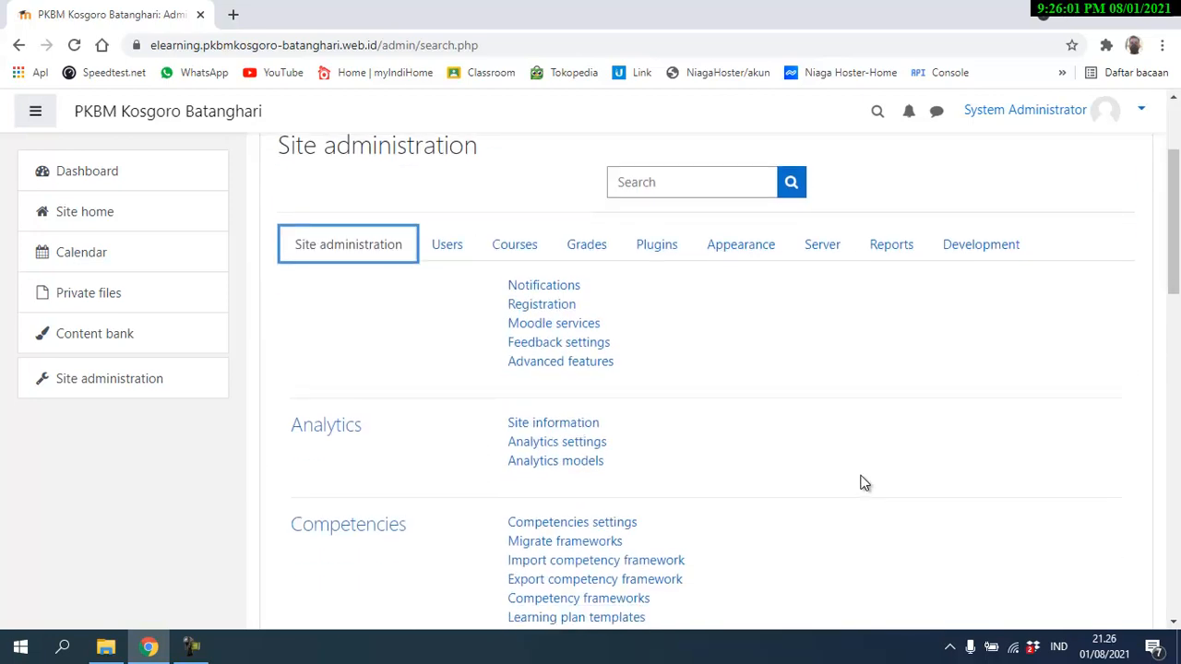
{"action": "scroll", "coordinate": [901, 432], "scroll_direction": "down", "scroll_amount": 4}
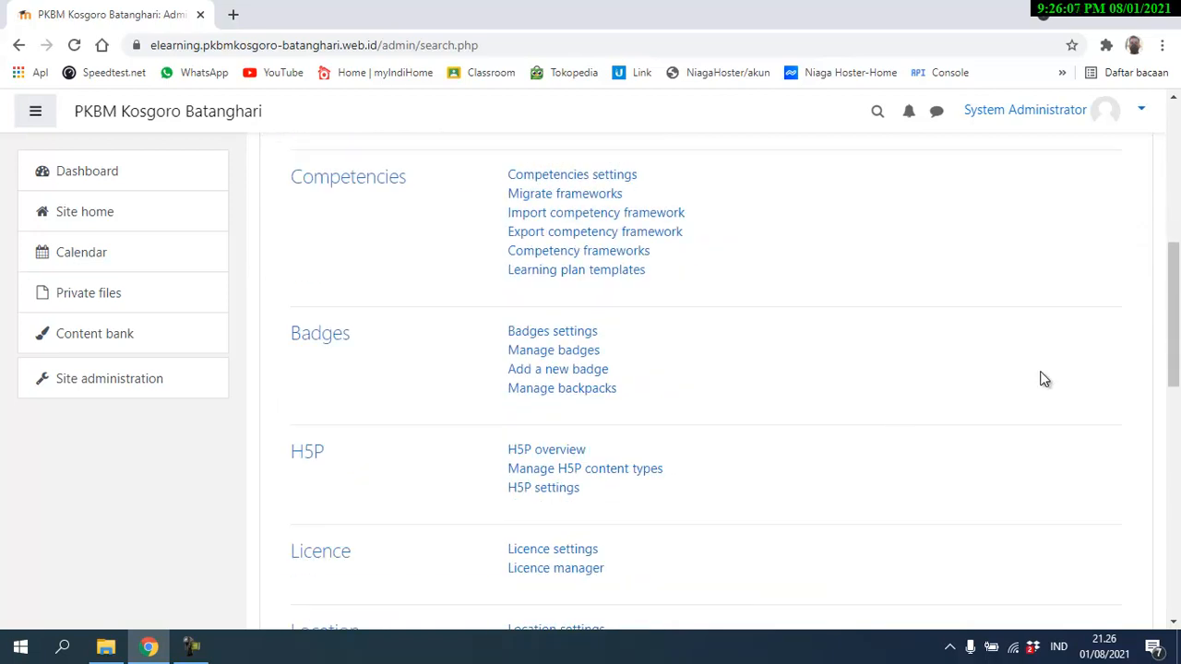
{"action": "scroll", "coordinate": [1133, 370], "scroll_direction": "down", "scroll_amount": 1}
{"action": "scroll", "coordinate": [1133, 370], "scroll_direction": "down", "scroll_amount": 1}
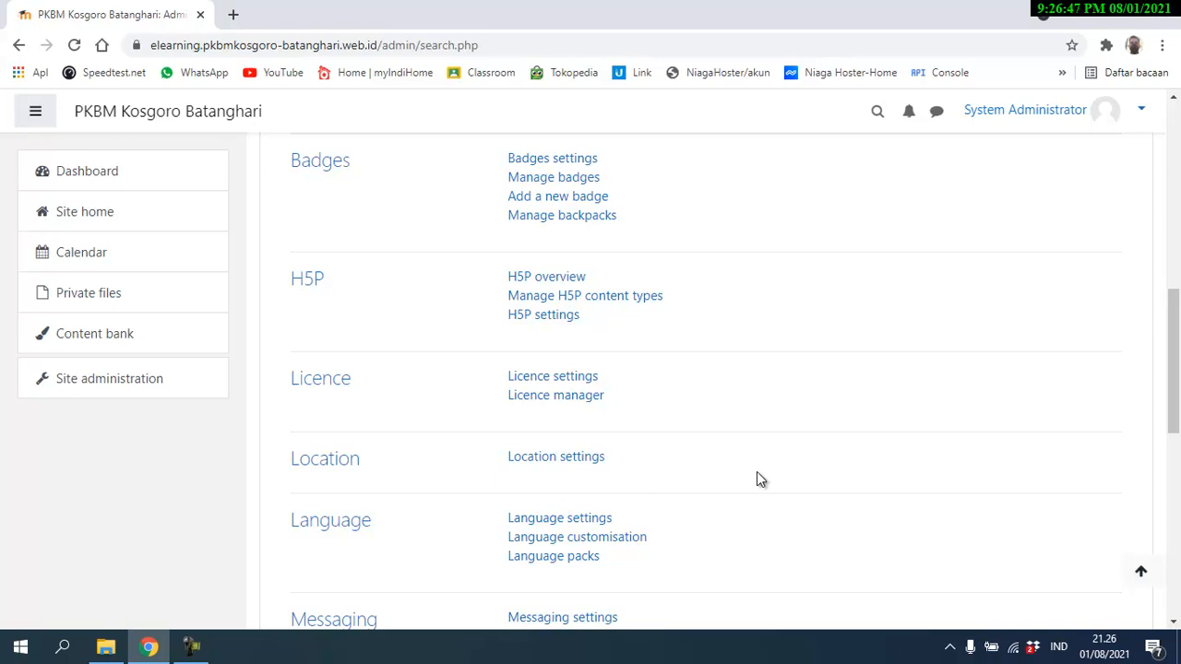
{"action": "left_click", "coordinate": [554, 461]}
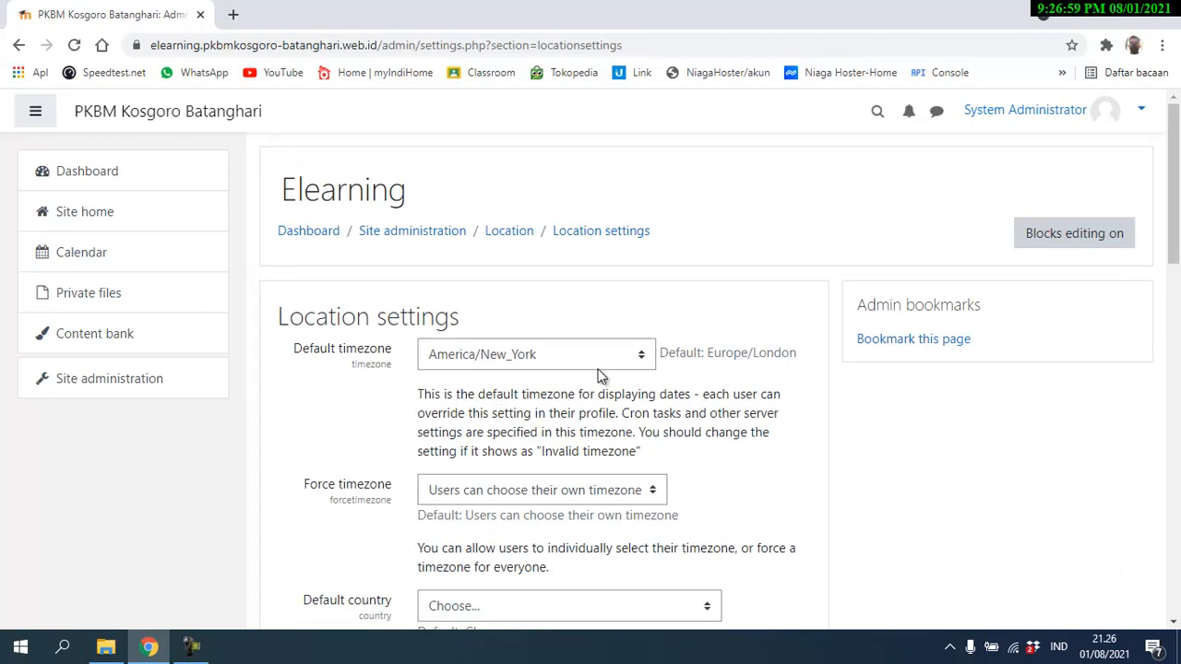
Set the default timezone to Asia/Jakarta in the location settings
{"action": "scroll", "coordinate": [906, 400], "scroll_direction": "down", "scroll_amount": 1}
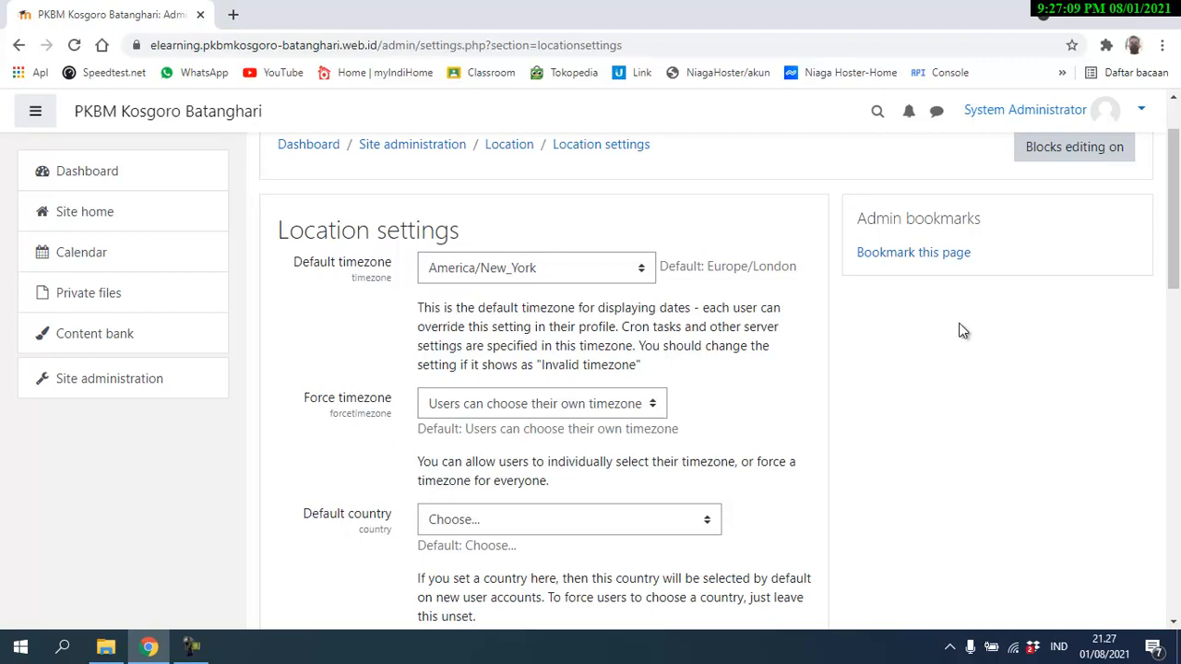
{"action": "left_click", "coordinate": [507, 267]}
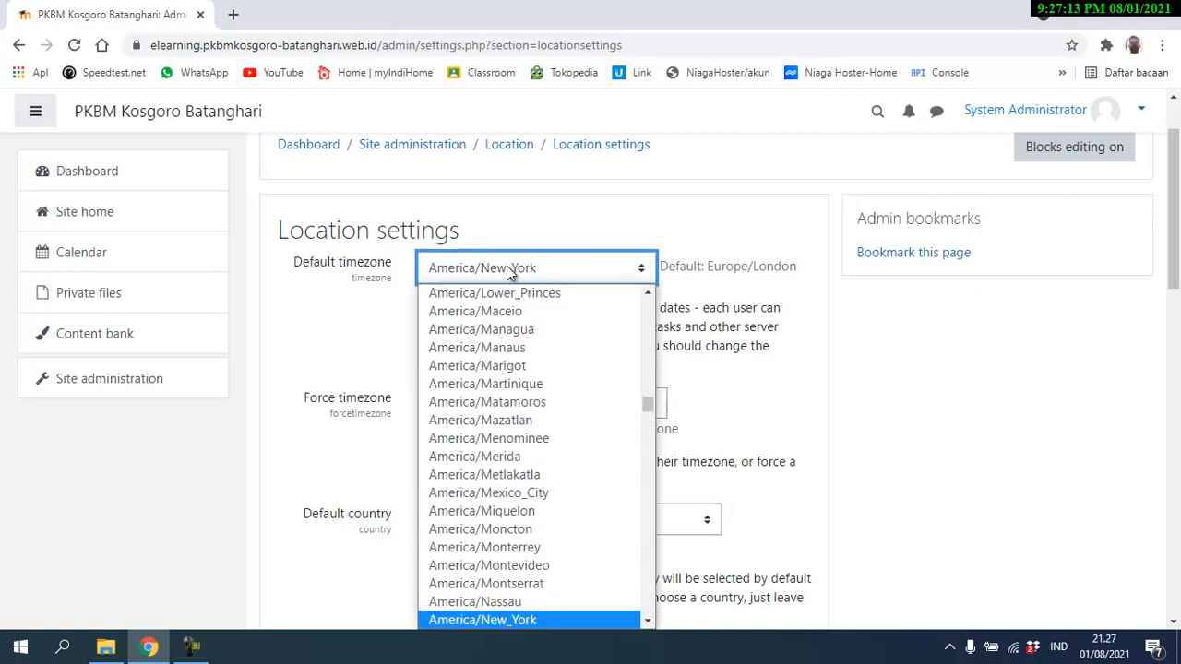
{"action": "key", "text": "i"}
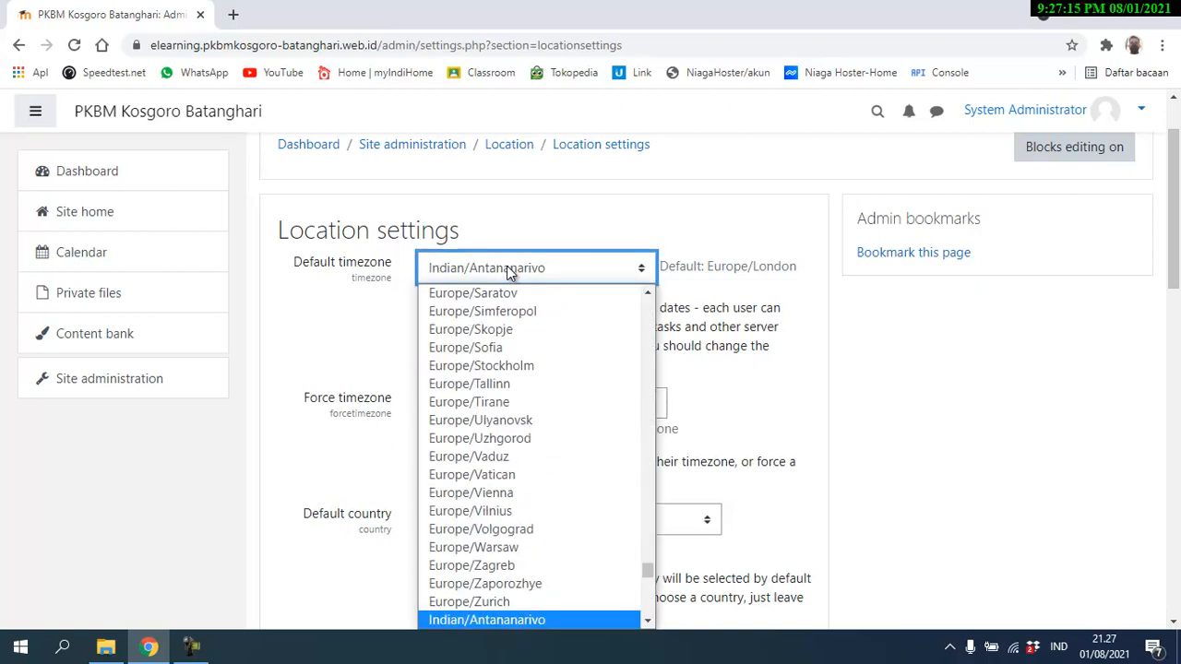
{"action": "scroll", "coordinate": [609, 337], "scroll_direction": "down", "scroll_amount": 3}
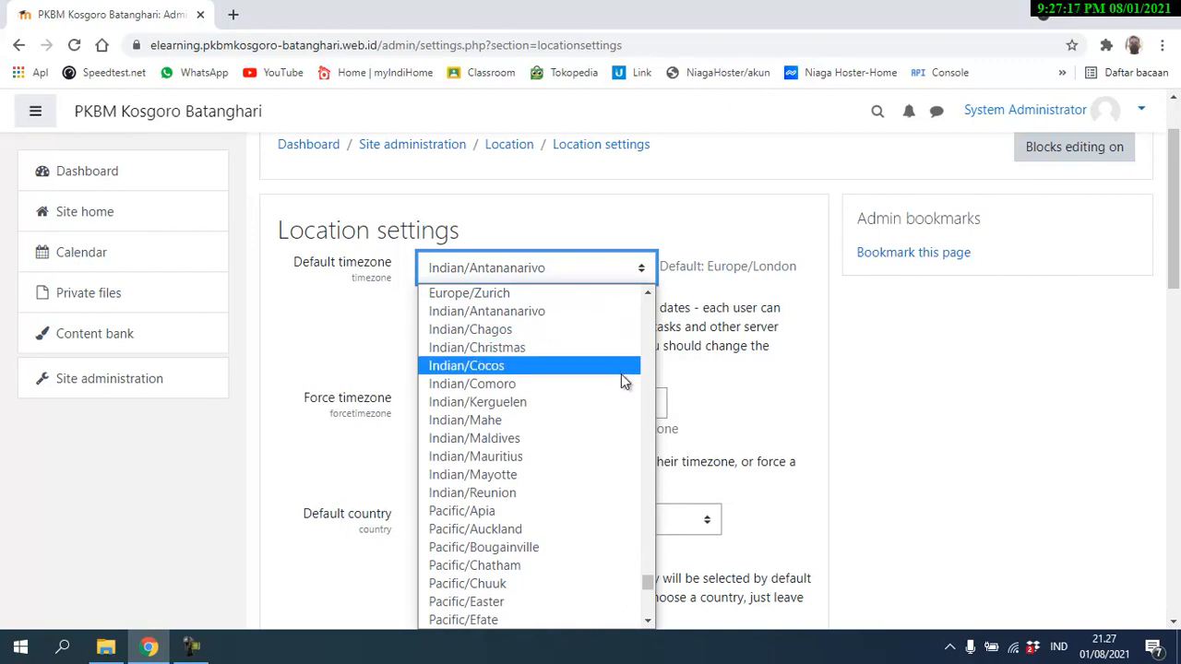
{"action": "left_click_drag", "start_coordinate": [648, 585], "coordinate": [656, 470]}
{"action": "scroll", "coordinate": [656, 468], "scroll_direction": "down", "scroll_amount": 3}
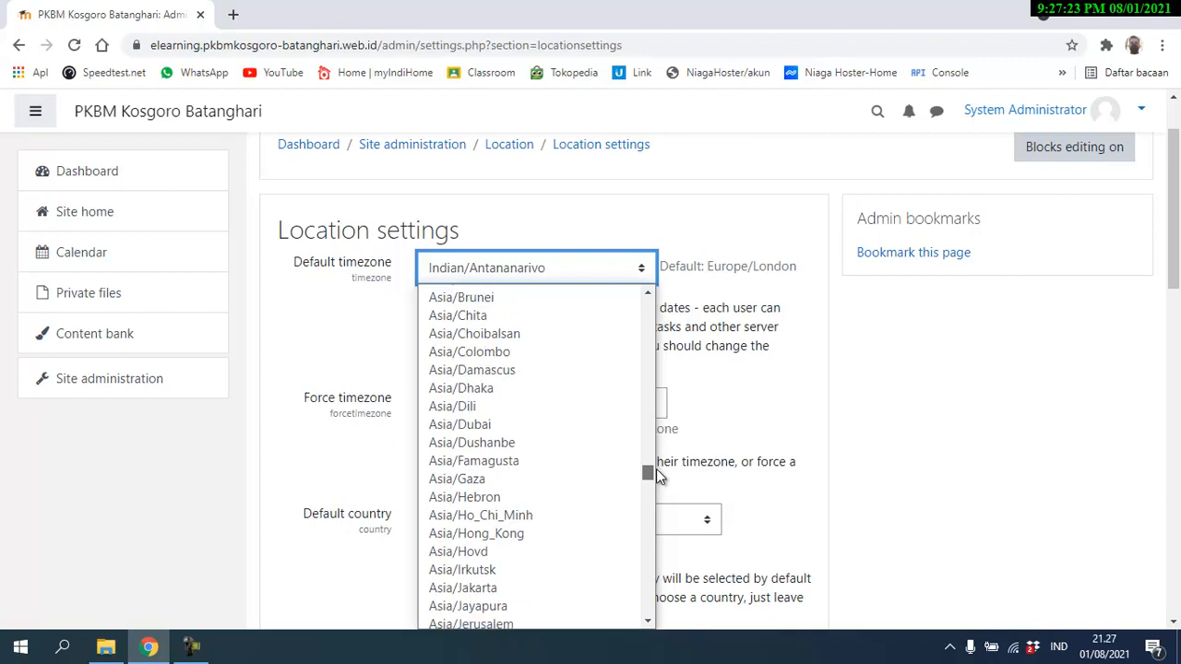
{"action": "left_click", "coordinate": [522, 461]}
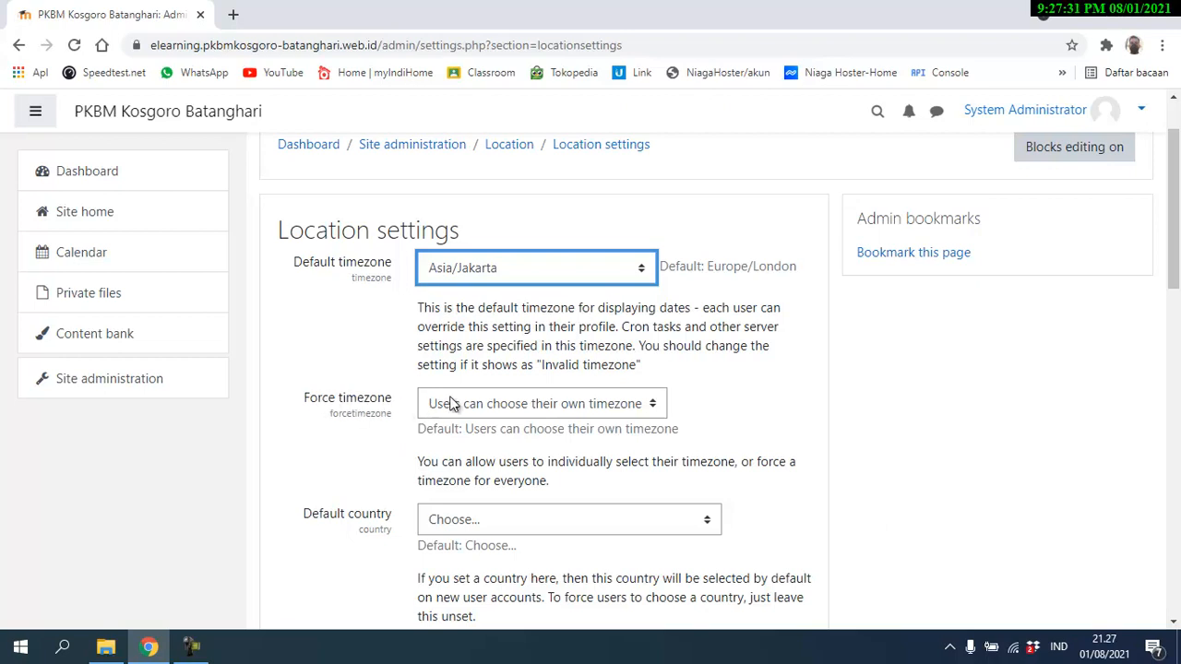
Set the forced timezone for all users to Asia/Jakarta
{"action": "left_click", "coordinate": [594, 405]}
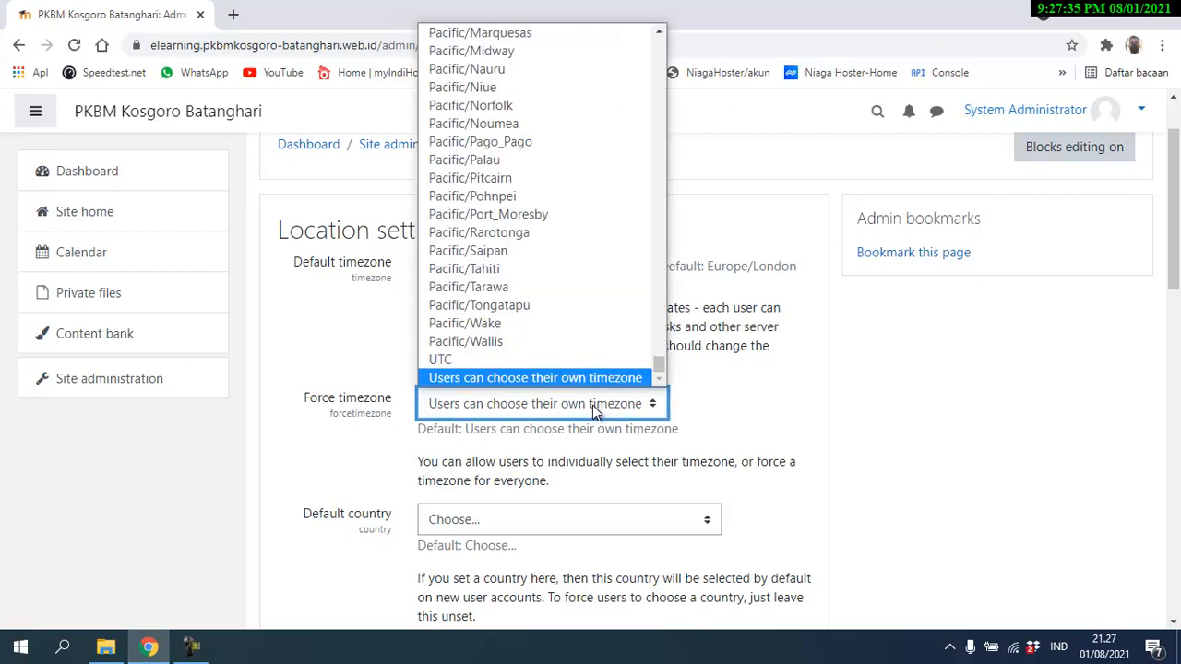
{"action": "left_click_drag", "start_coordinate": [661, 369], "coordinate": [666, 225]}
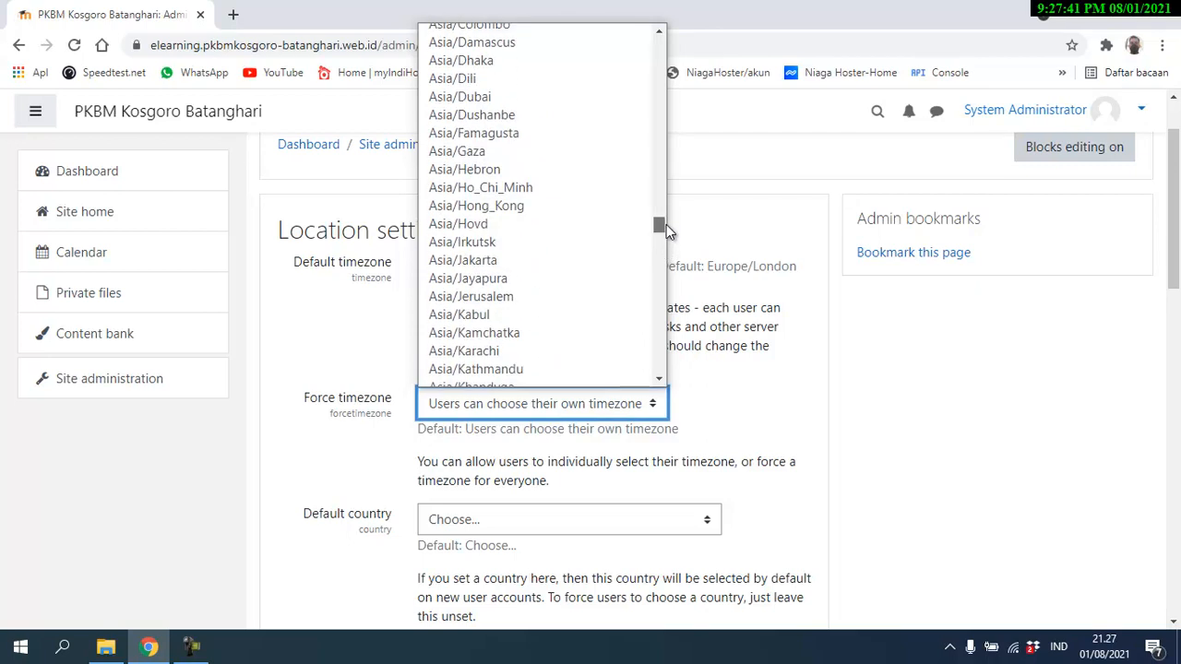
{"action": "left_click", "coordinate": [583, 262]}
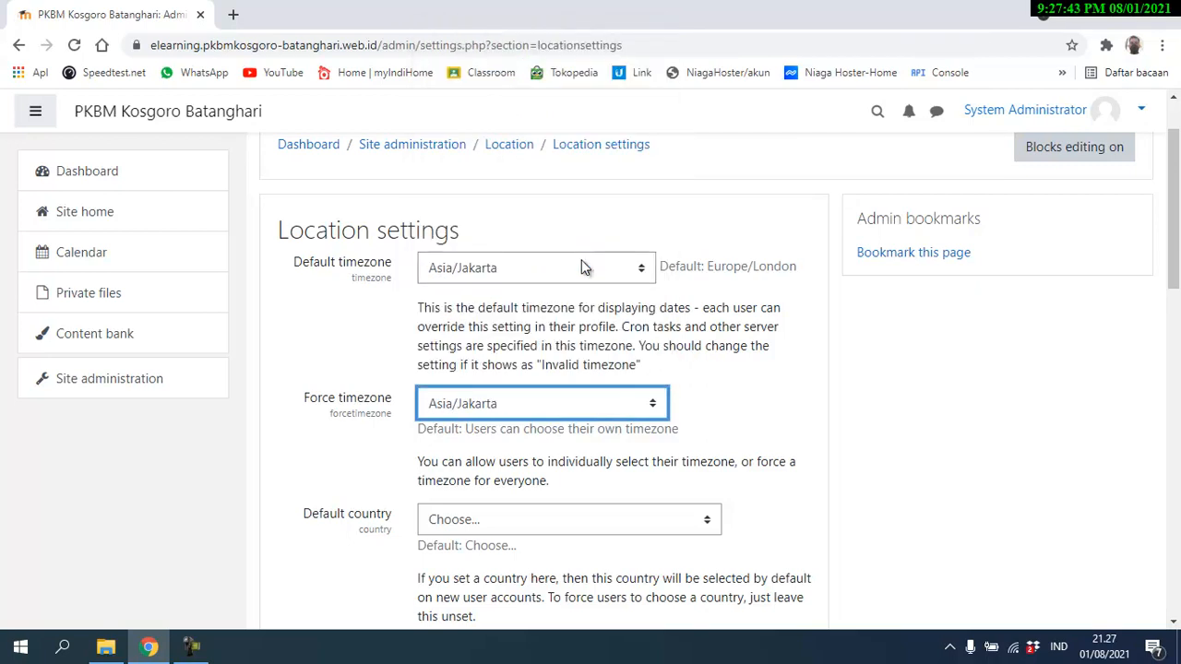
Set the default country for new user accounts to Indonesia
{"action": "scroll", "coordinate": [896, 470], "scroll_direction": "down", "scroll_amount": 2}
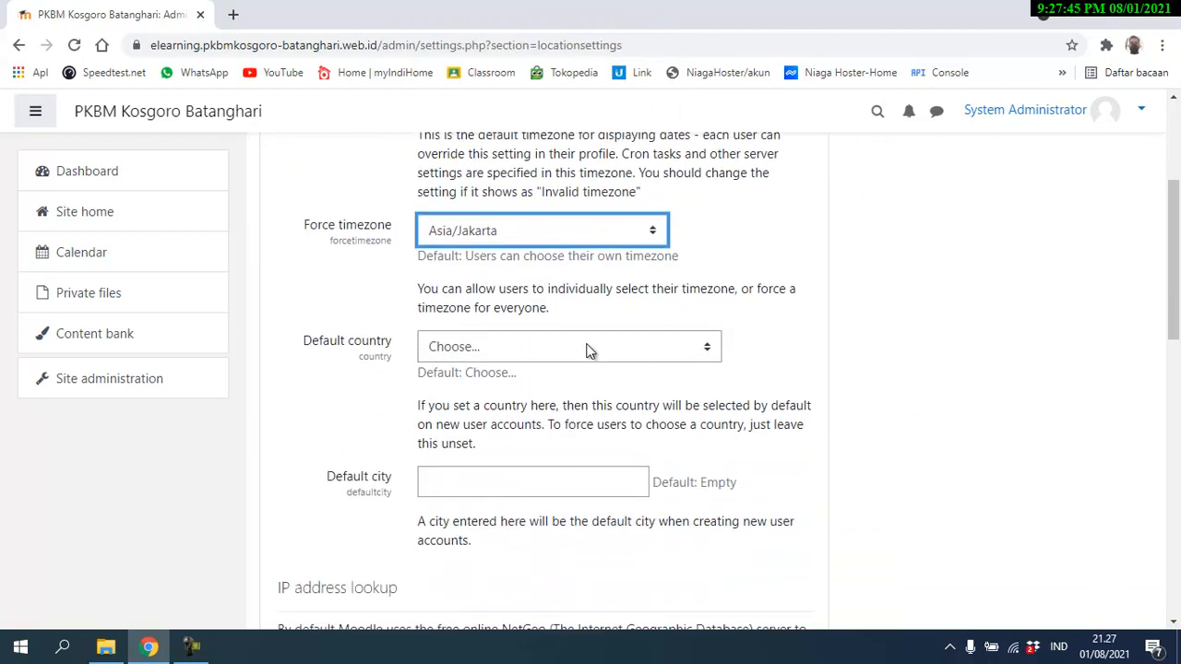
{"action": "left_click", "coordinate": [520, 347]}
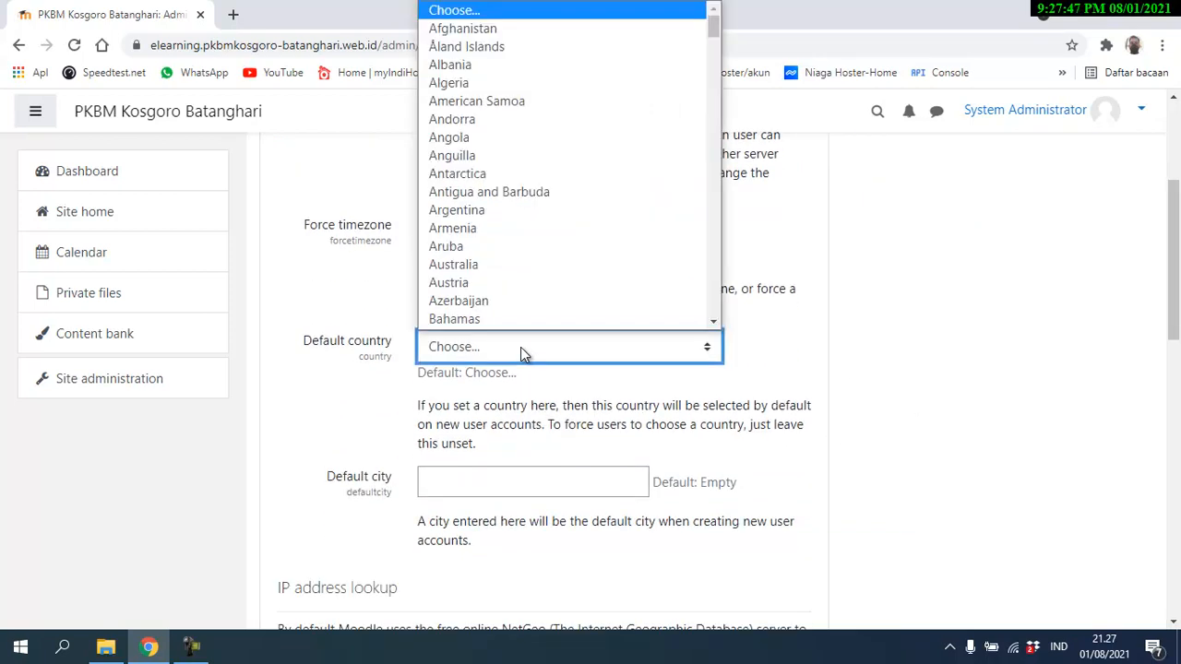
{"action": "type", "text": "indo"}
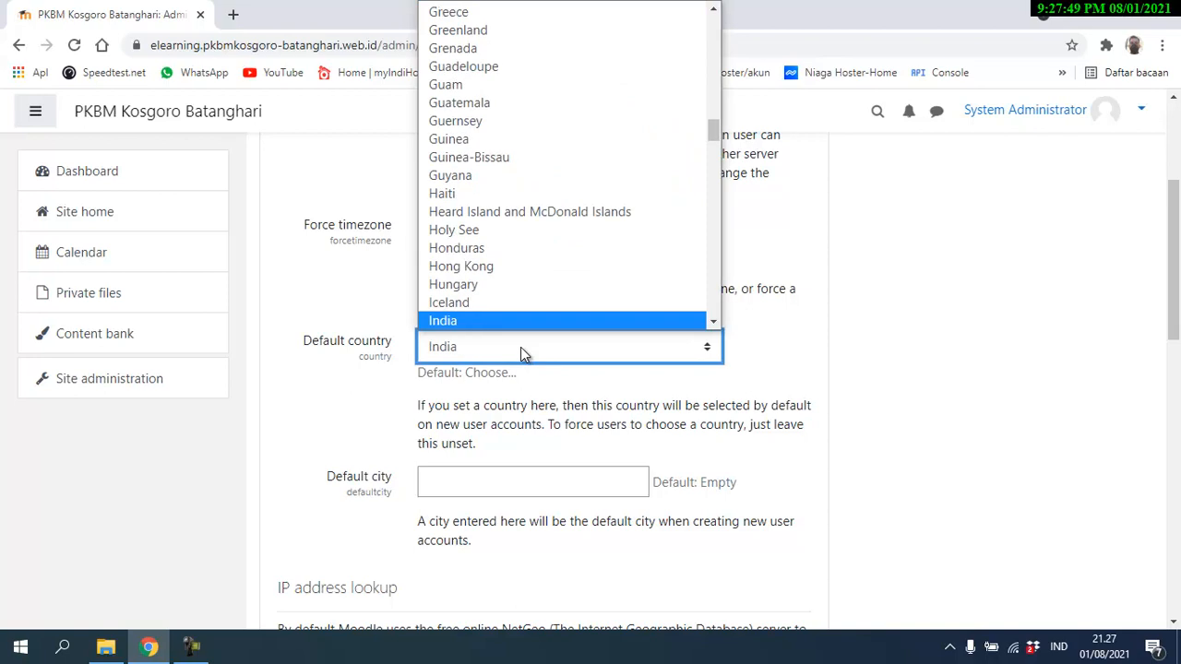
{"action": "key", "text": "Return"}
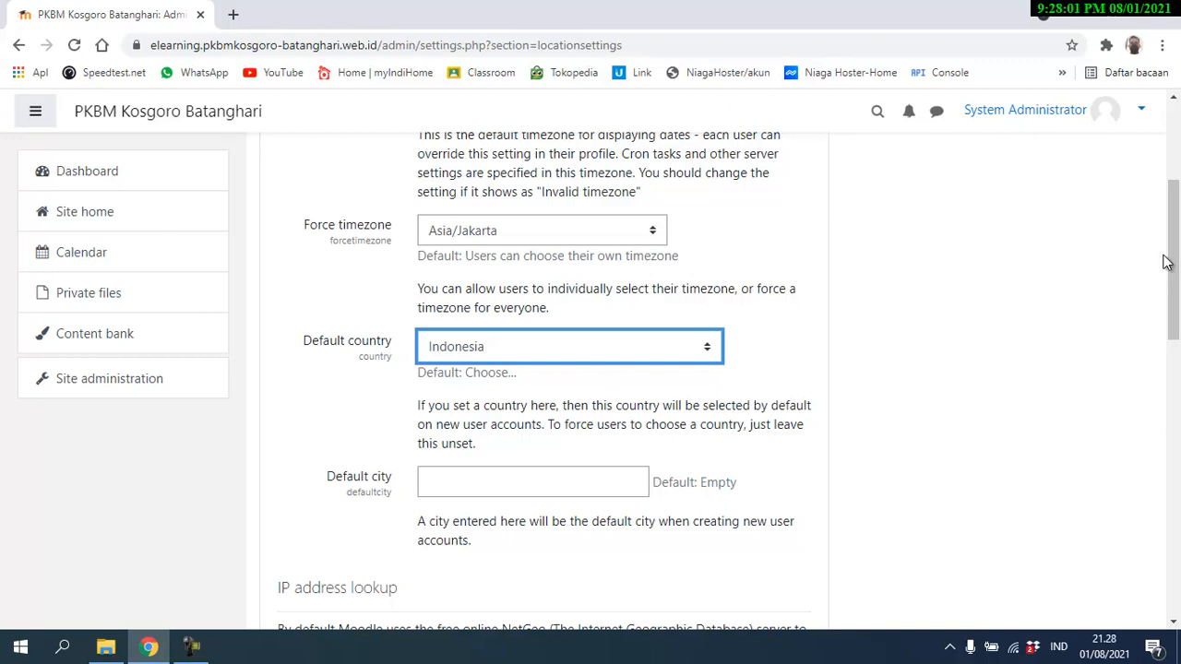
Save the location settings, leaving the default city and the IP address lookup options as they are
{"action": "left_click_drag", "start_coordinate": [1171, 261], "coordinate": [1177, 292]}
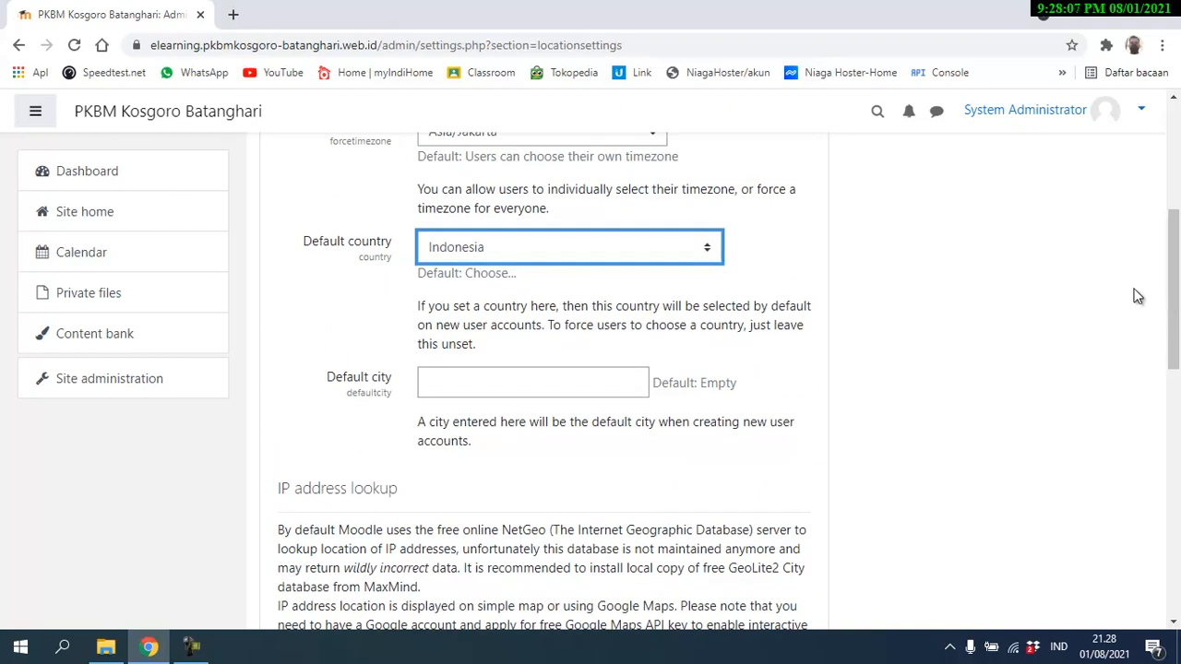
{"action": "mouse_move", "coordinate": [1176, 295]}
{"action": "left_mouse_down"}
{"action": "mouse_move", "coordinate": [1177, 281]}
{"action": "mouse_move", "coordinate": [1175, 312]}
{"action": "left_mouse_up"}
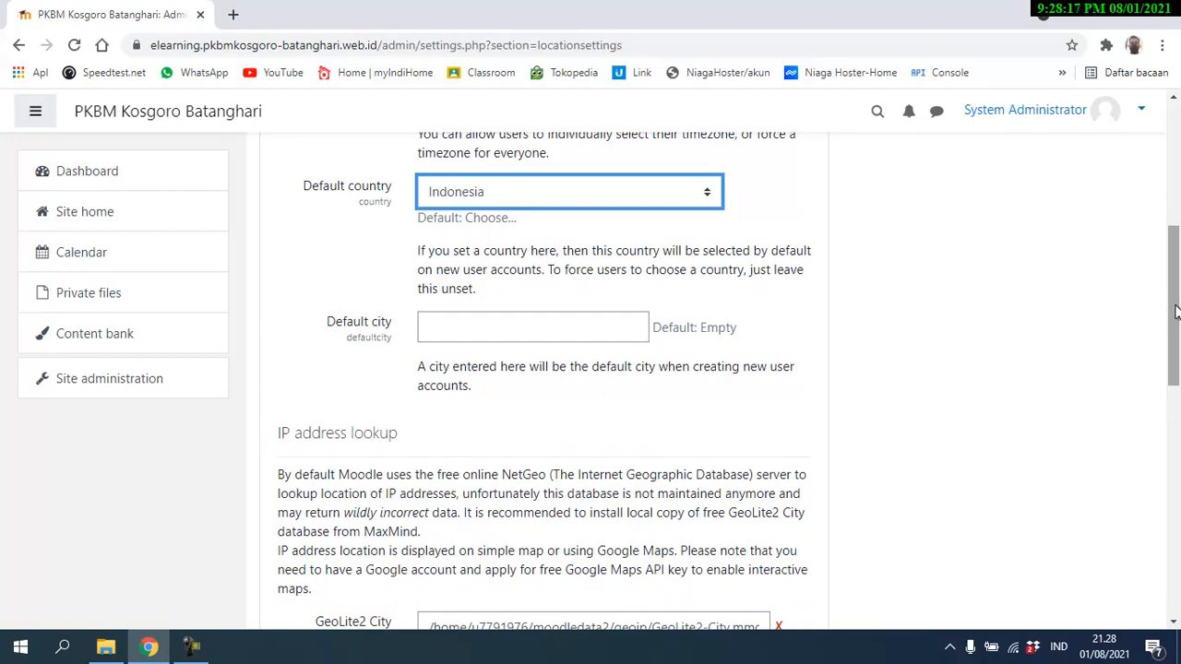
{"action": "left_click_drag", "start_coordinate": [1176, 311], "coordinate": [1144, 524]}
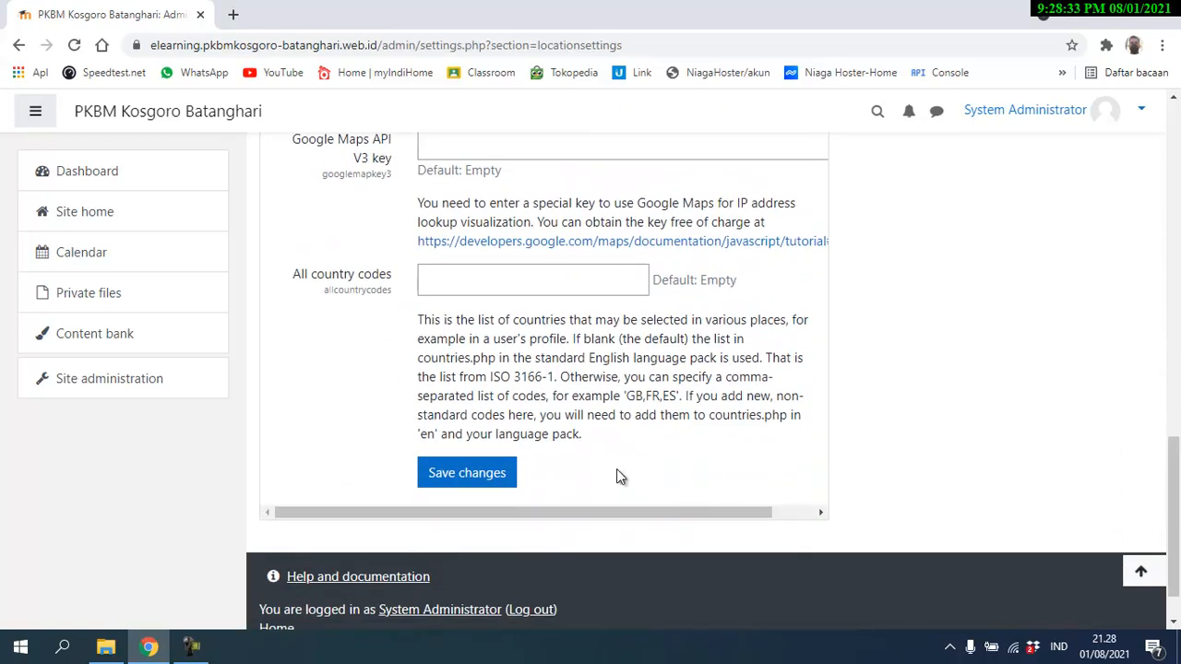
{"action": "left_click", "coordinate": [492, 480]}
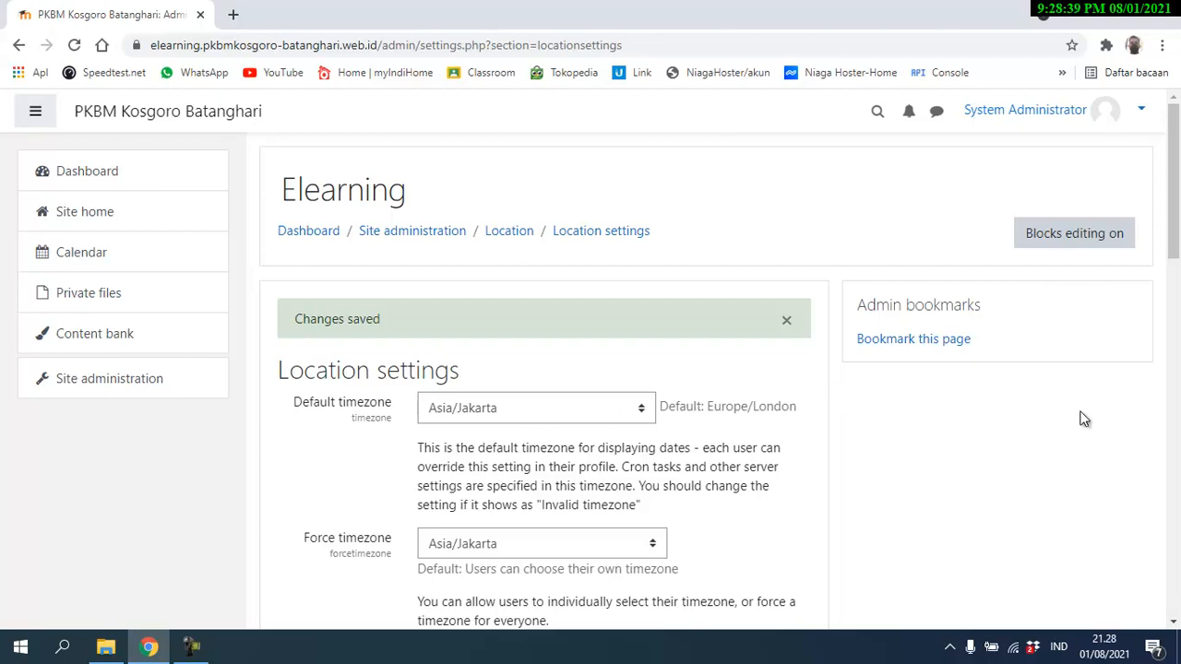
Review the saved location settings, from the default timezone through the IP address lookup section
{"action": "scroll", "coordinate": [1075, 417], "scroll_direction": "down", "scroll_amount": 2}
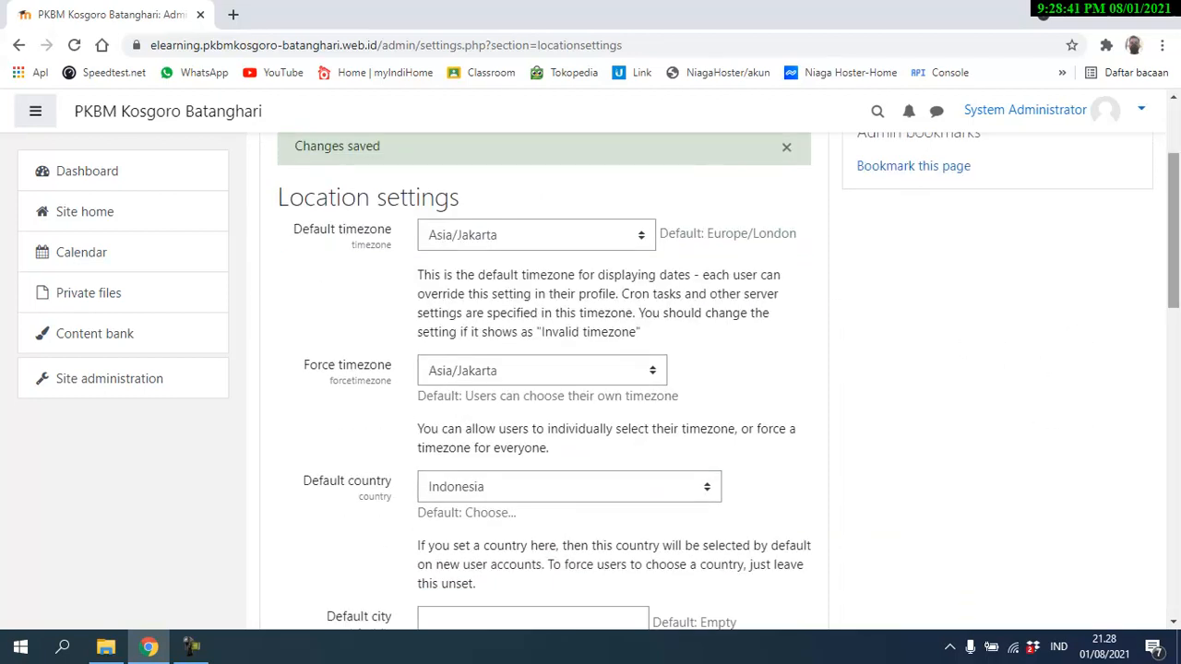
{"action": "left_click_drag", "start_coordinate": [1175, 235], "coordinate": [1177, 404]}
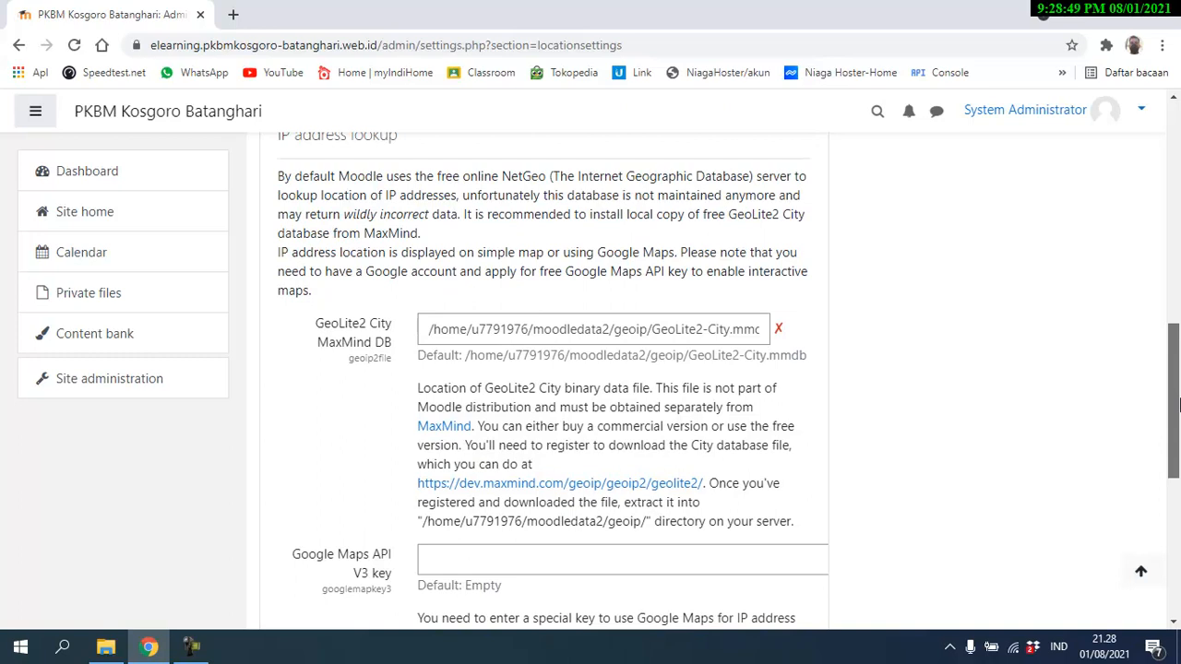
{"action": "left_click_drag", "start_coordinate": [1178, 403], "coordinate": [1178, 219]}
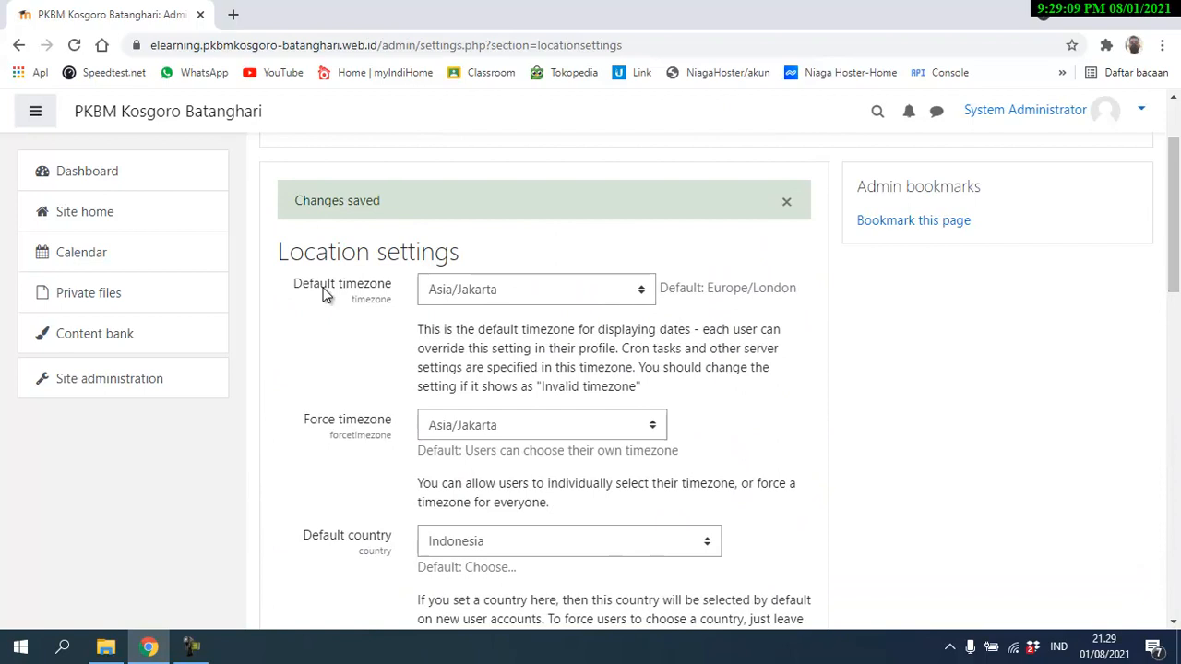
Look through the site administration overview, focusing on the Location, Language and Messaging categories
{"action": "left_click", "coordinate": [94, 379]}
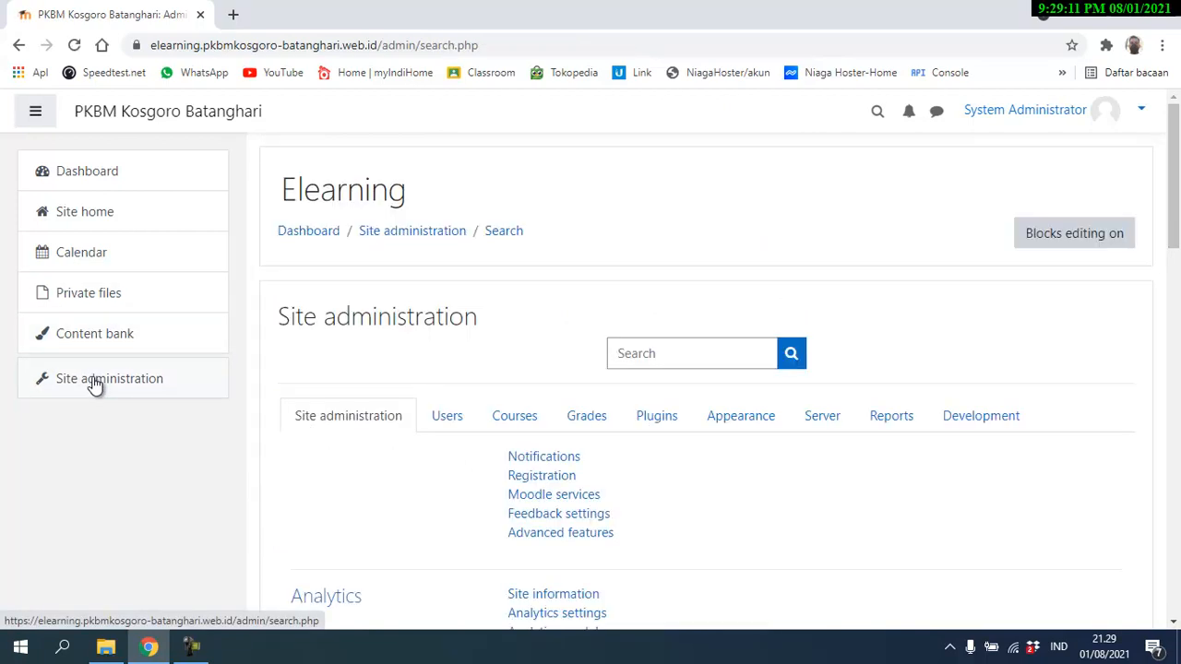
{"action": "scroll", "coordinate": [781, 373], "scroll_direction": "down", "scroll_amount": 5}
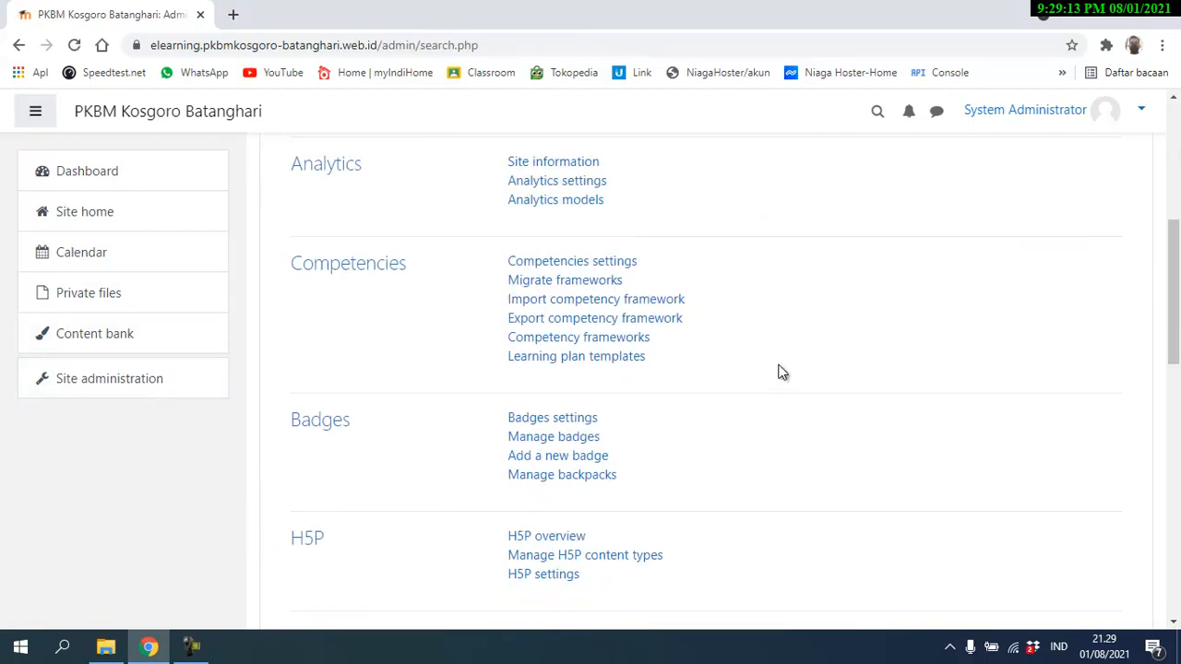
{"action": "scroll", "coordinate": [781, 373], "scroll_direction": "down", "scroll_amount": 5}
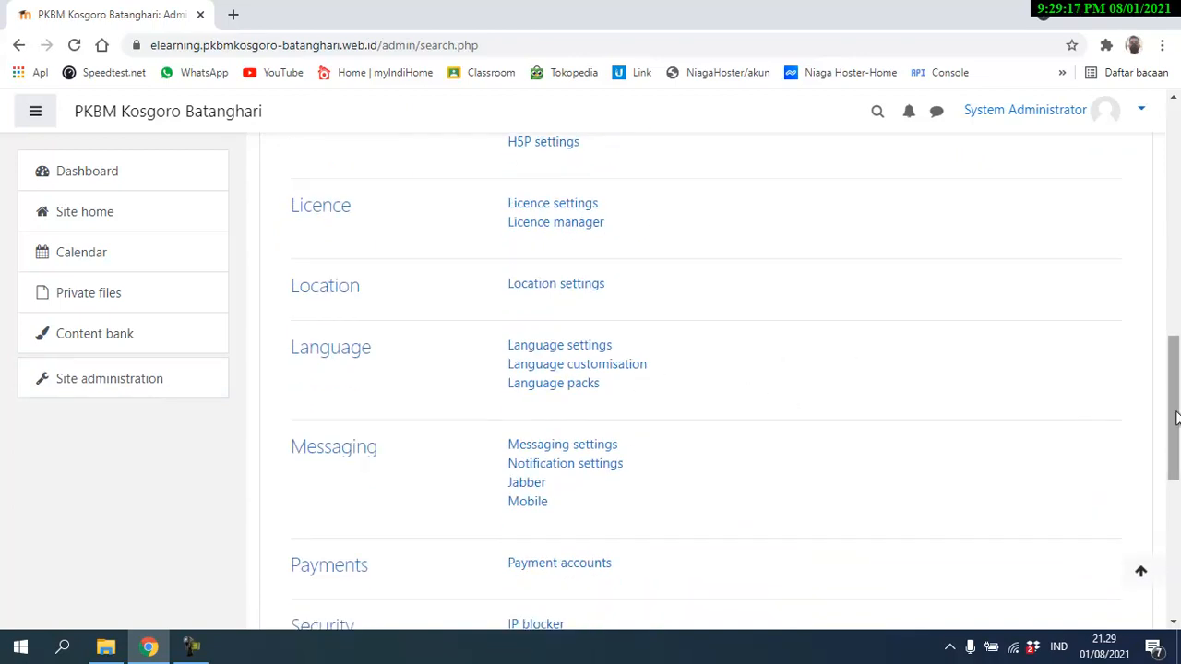
{"action": "left_click_drag", "start_coordinate": [1173, 417], "coordinate": [1144, 417]}
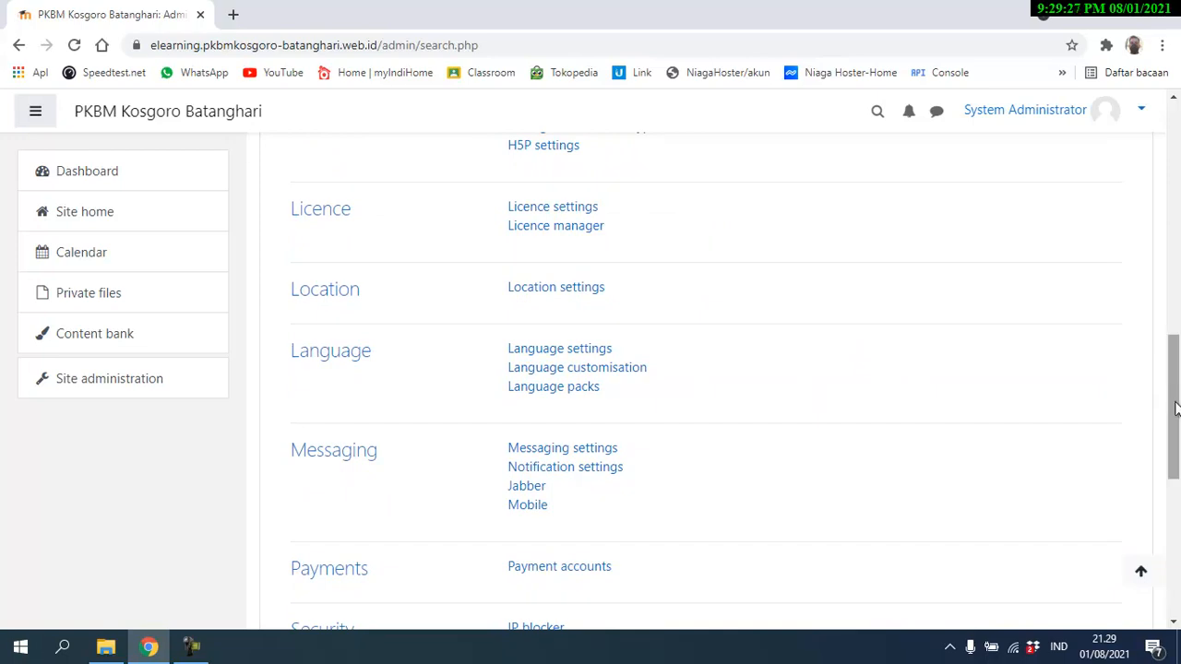
{"action": "left_click_drag", "start_coordinate": [1176, 411], "coordinate": [1175, 400]}
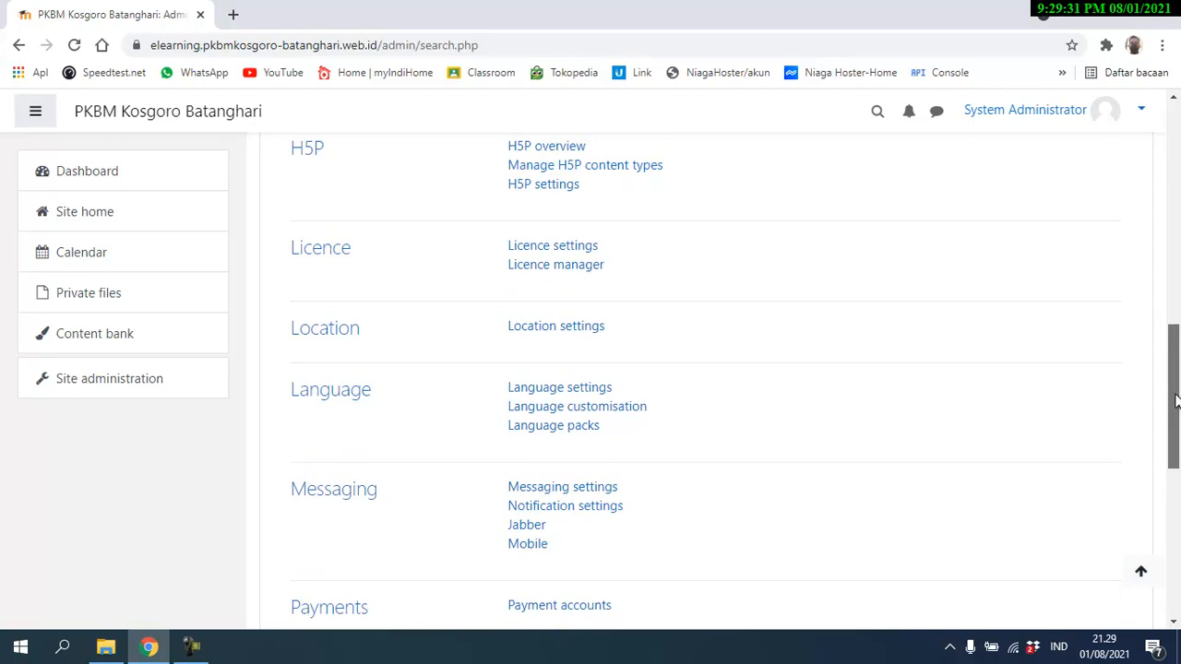
{"action": "left_click_drag", "start_coordinate": [1176, 400], "coordinate": [1176, 413]}
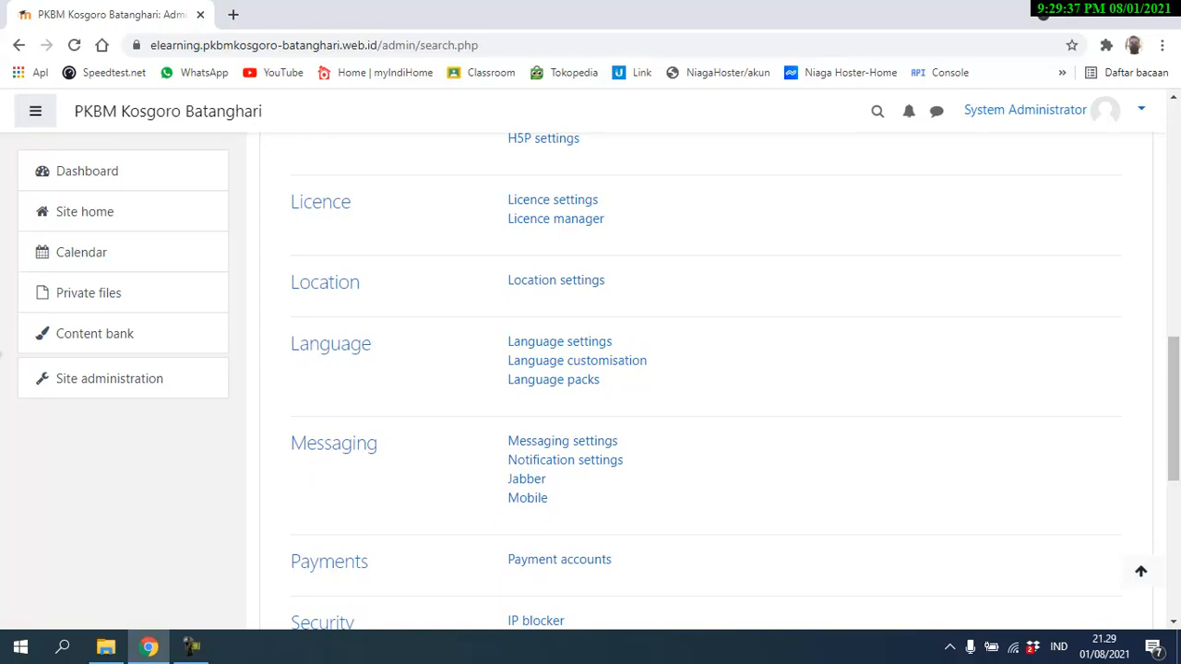
{"action": "scroll", "coordinate": [409, 406], "scroll_direction": "up", "scroll_amount": 8}
Open the Language packs page from the Language category of site administration
{"action": "left_click", "coordinate": [78, 383]}
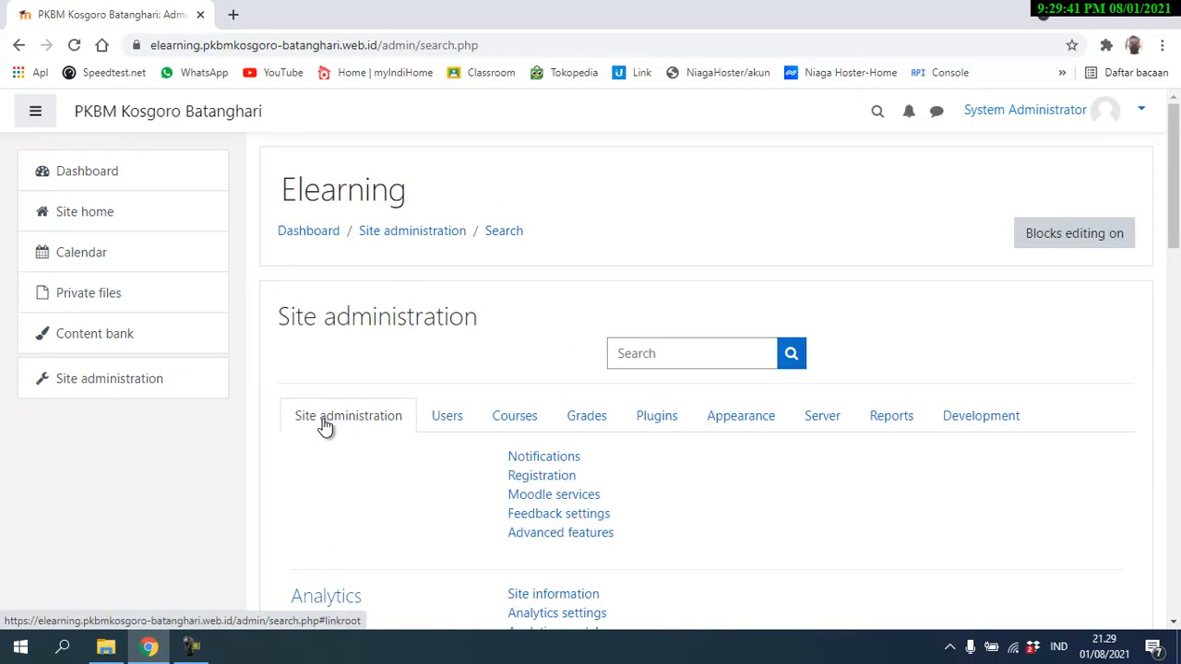
{"action": "left_click", "coordinate": [334, 423]}
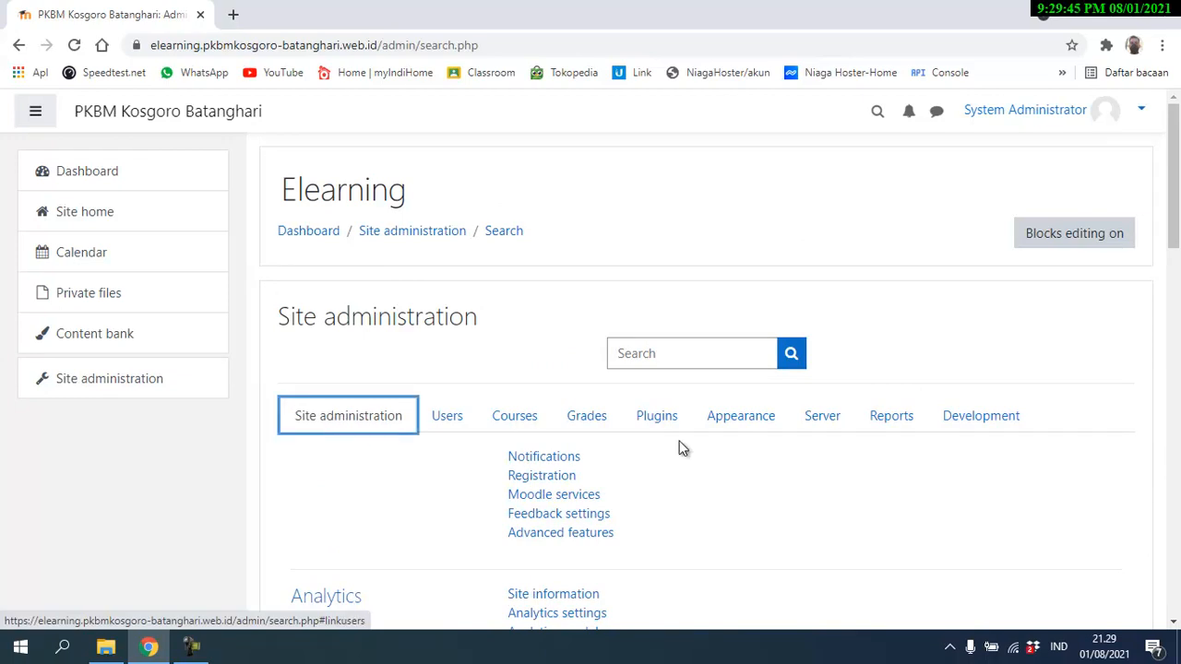
{"action": "scroll", "coordinate": [767, 472], "scroll_direction": "down", "scroll_amount": 3}
{"action": "scroll", "coordinate": [765, 471], "scroll_direction": "down", "scroll_amount": 3}
{"action": "scroll", "coordinate": [756, 457], "scroll_direction": "down", "scroll_amount": 4}
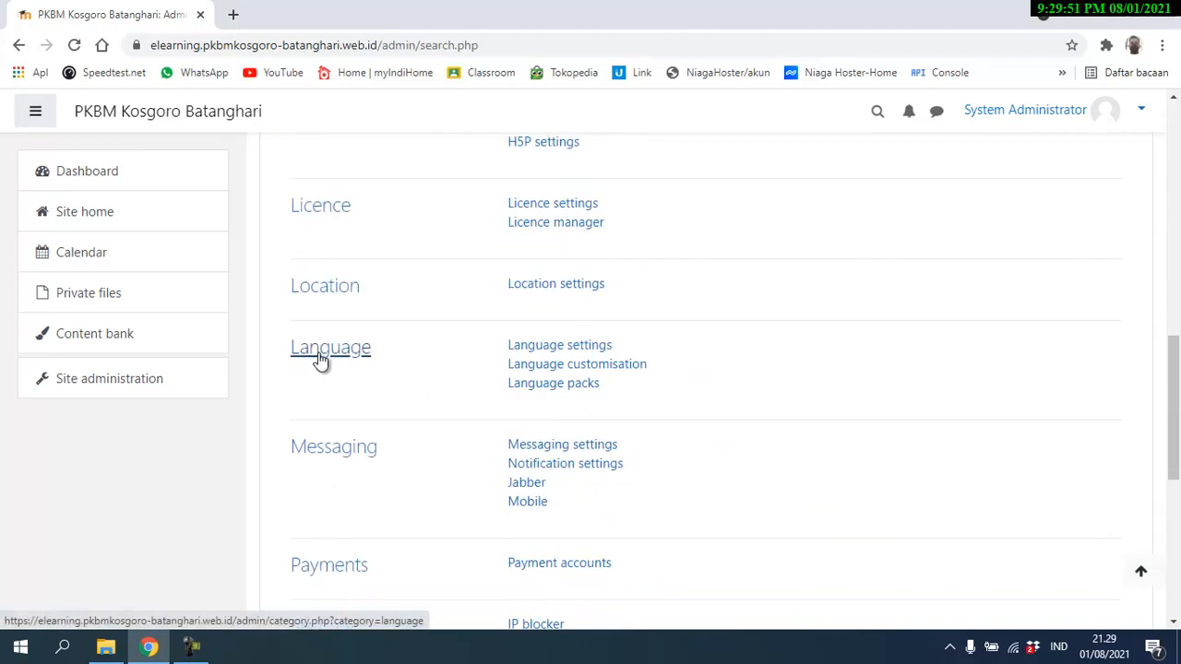
{"action": "left_click_drag", "start_coordinate": [1176, 414], "coordinate": [1176, 182]}
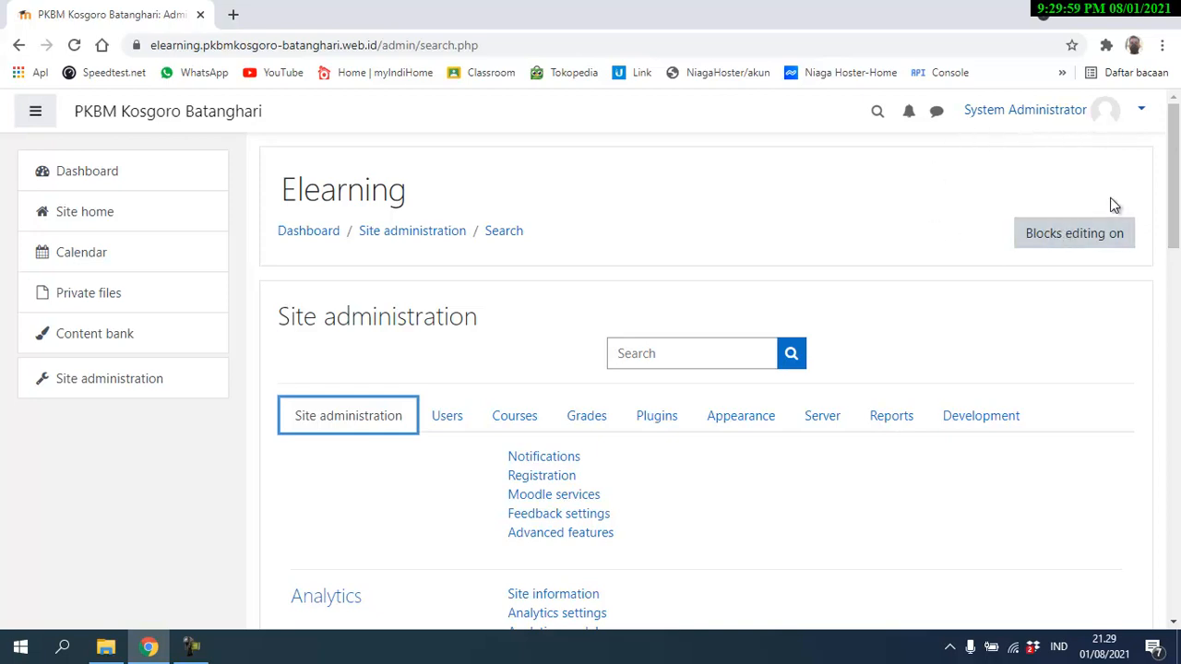
{"action": "left_click_drag", "start_coordinate": [1175, 181], "coordinate": [1169, 445]}
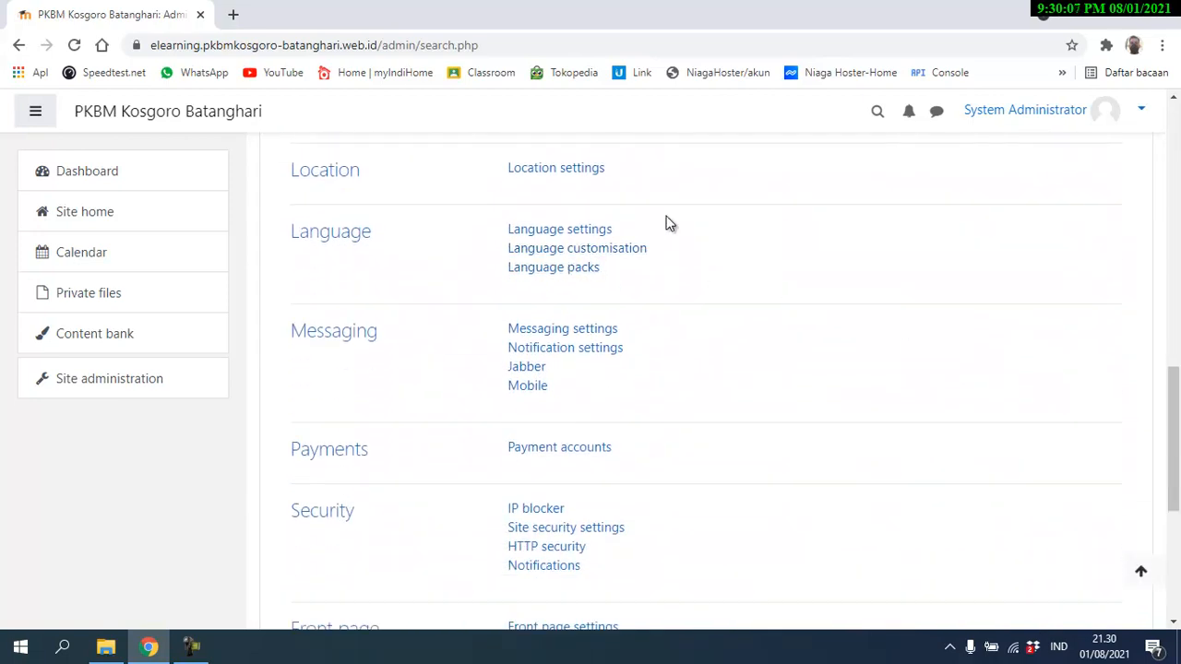
{"action": "left_click", "coordinate": [554, 273]}
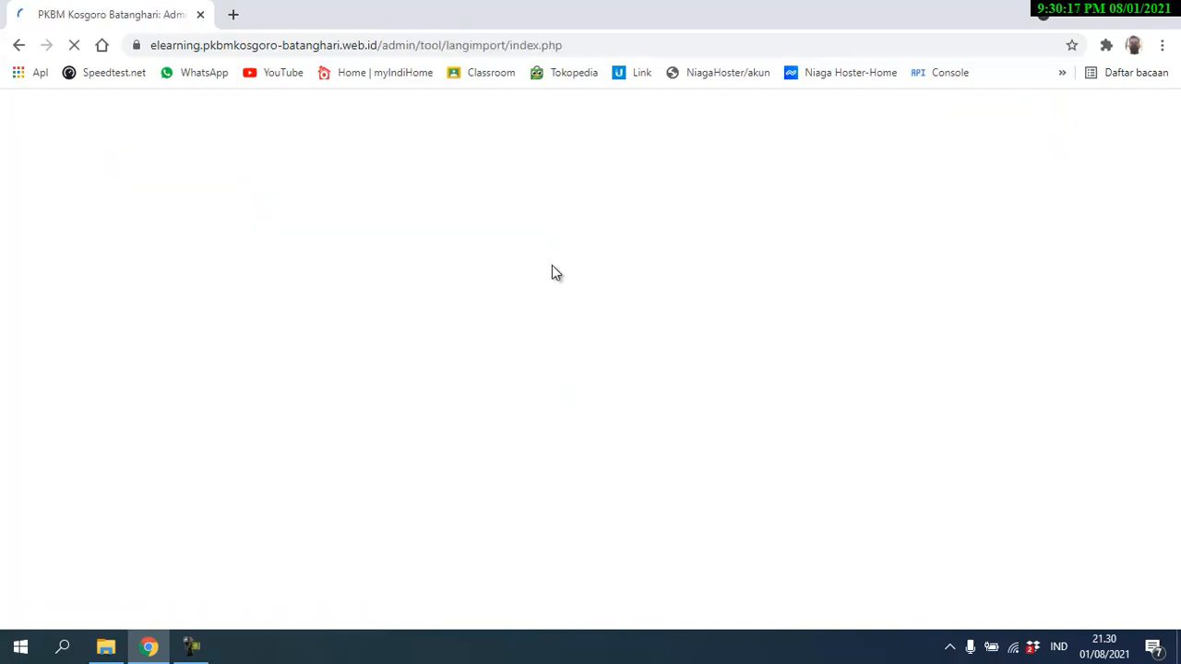
Install the Indonesian (id) language pack from the available language packs
{"action": "scroll", "coordinate": [691, 340], "scroll_direction": "down", "scroll_amount": 2}
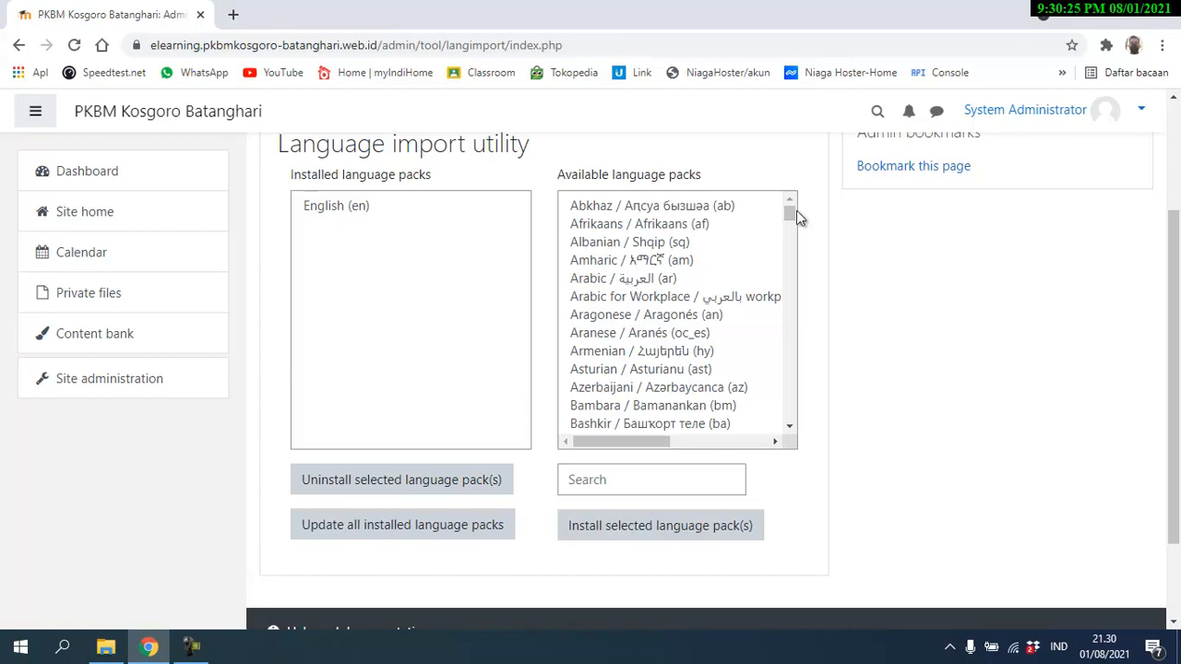
{"action": "left_click_drag", "start_coordinate": [789, 210], "coordinate": [789, 293]}
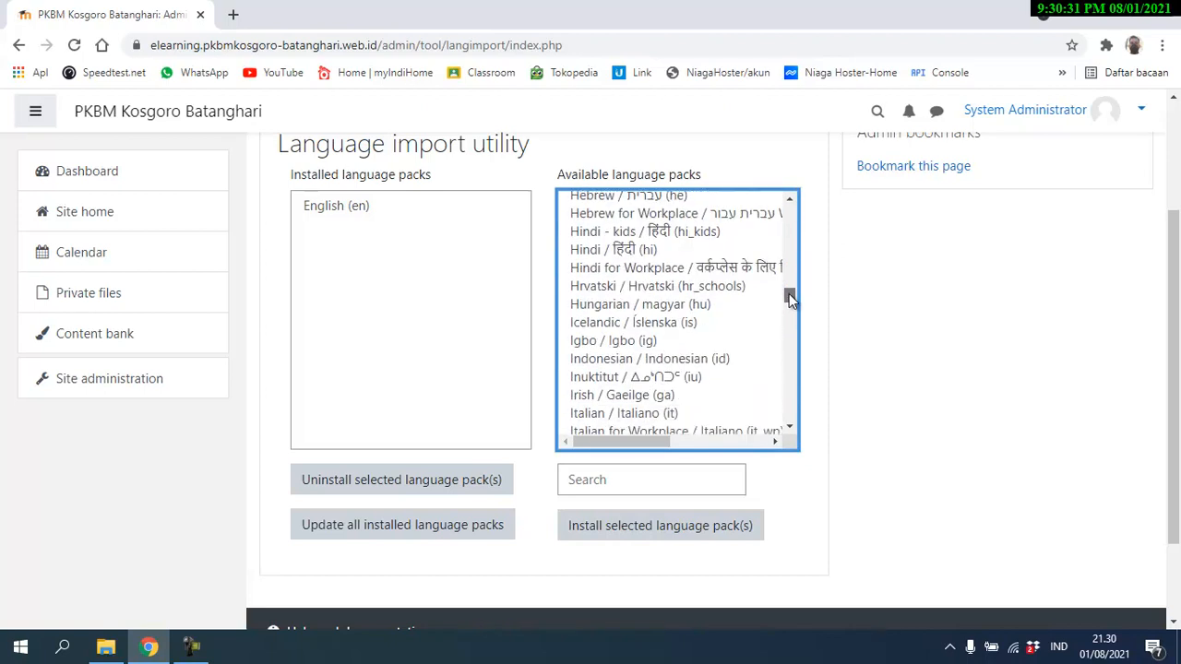
{"action": "left_click", "coordinate": [713, 365]}
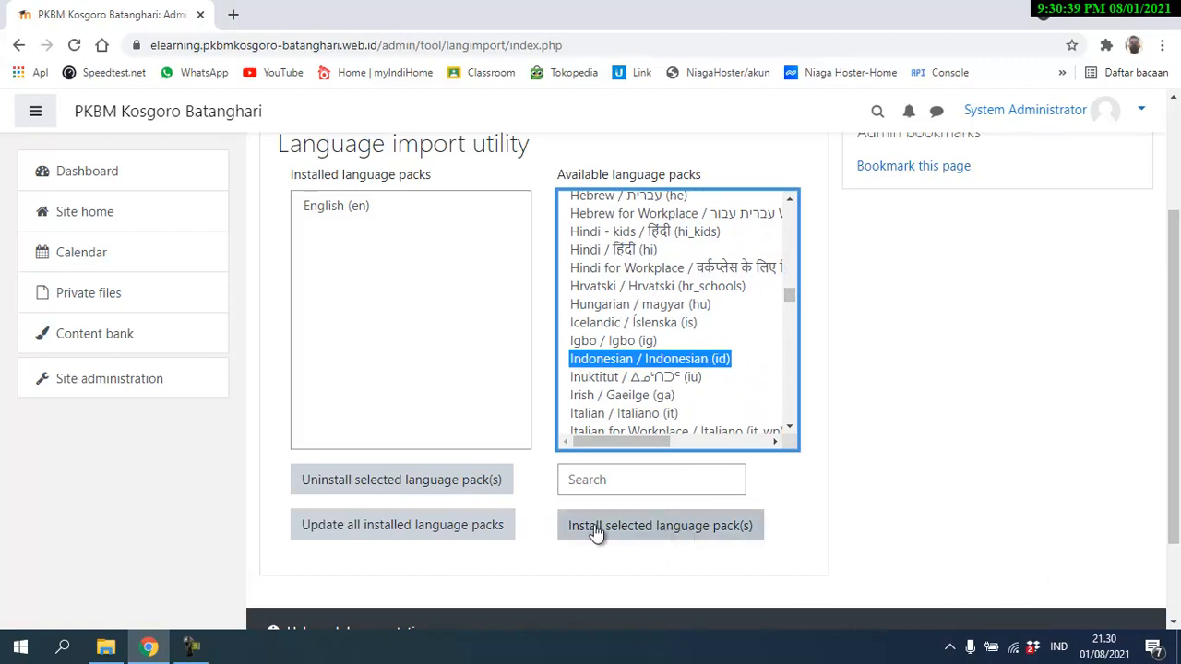
{"action": "left_click", "coordinate": [670, 535]}
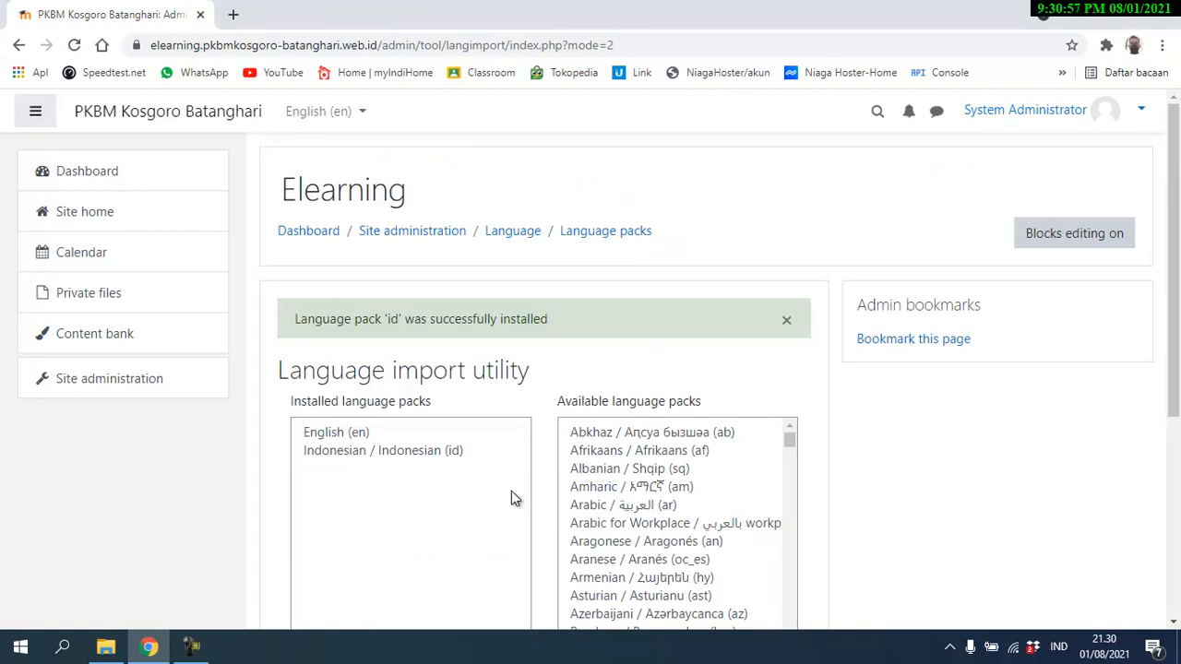
Check the installed language packs for the Indonesian (id) pack alongside English (en)
{"action": "scroll", "coordinate": [499, 491], "scroll_direction": "down", "scroll_amount": 2}
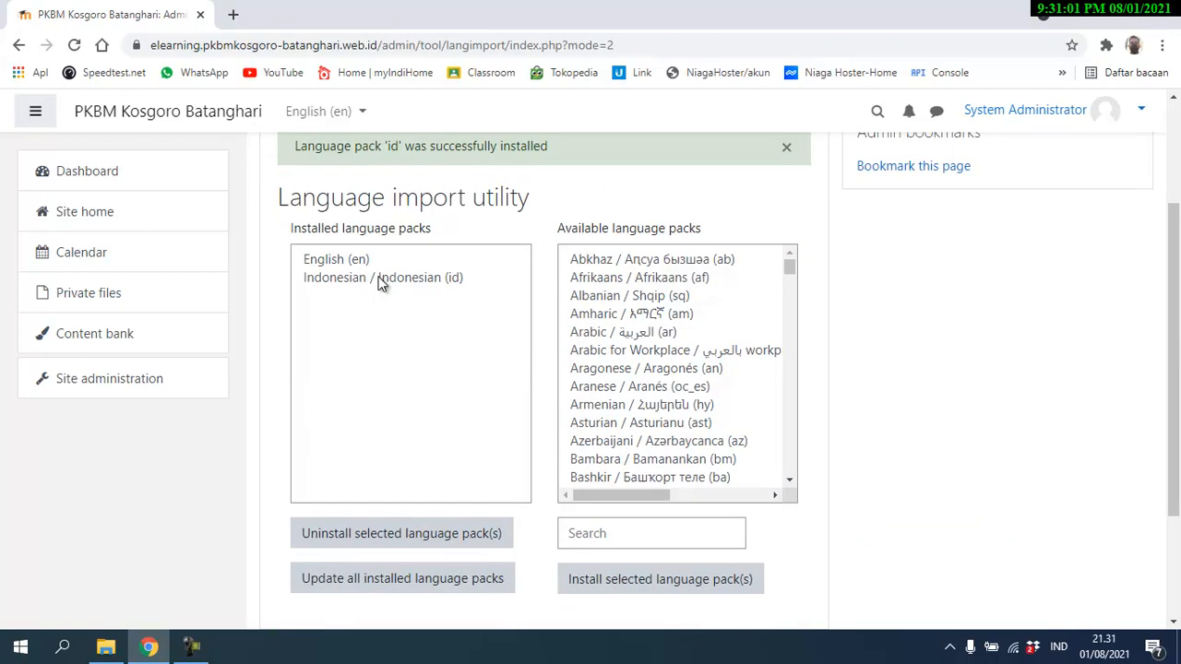
{"action": "left_click", "coordinate": [381, 278]}
{"action": "left_click", "coordinate": [343, 260]}
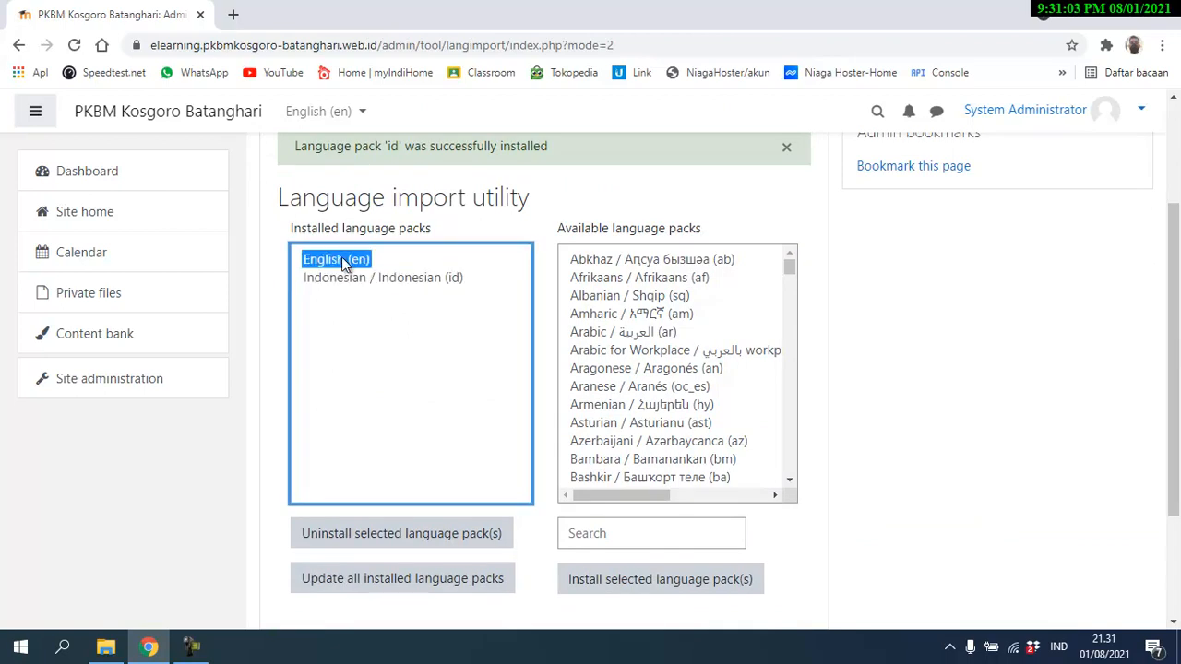
{"action": "left_click", "coordinate": [357, 278]}
{"action": "left_click", "coordinate": [342, 255]}
{"action": "left_click", "coordinate": [356, 277]}
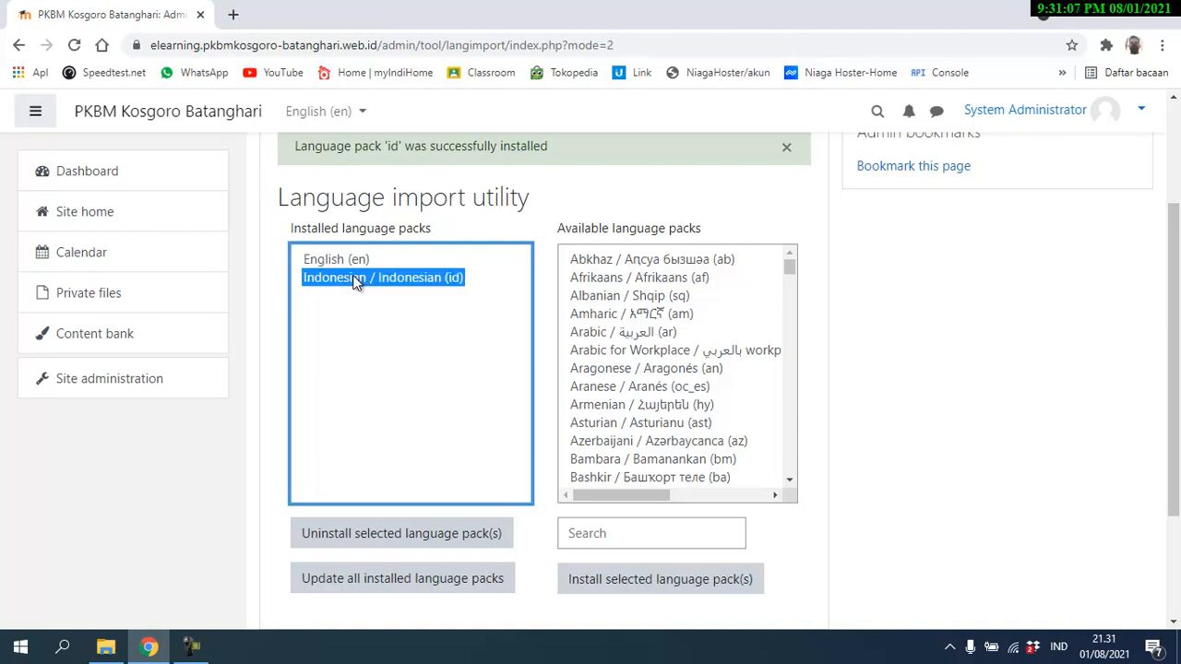
{"action": "left_click", "coordinate": [344, 259]}
{"action": "left_click", "coordinate": [358, 278]}
{"action": "left_click", "coordinate": [355, 256]}
{"action": "left_click", "coordinate": [360, 279]}
{"action": "left_click", "coordinate": [352, 259]}
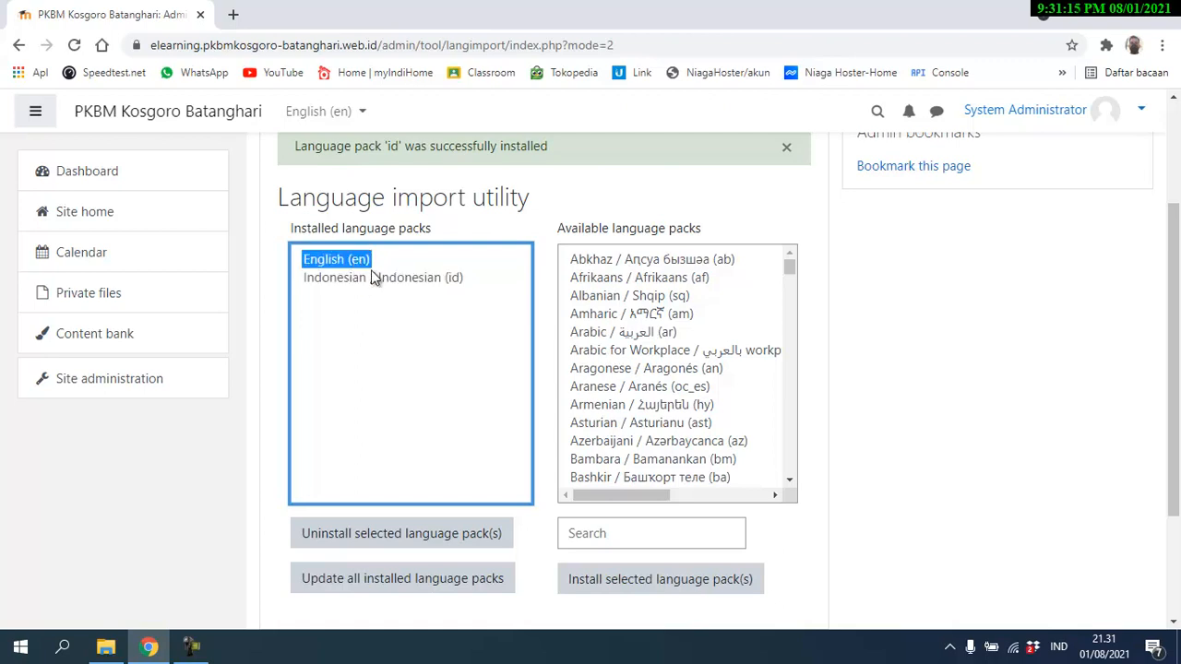
{"action": "left_click", "coordinate": [371, 274]}
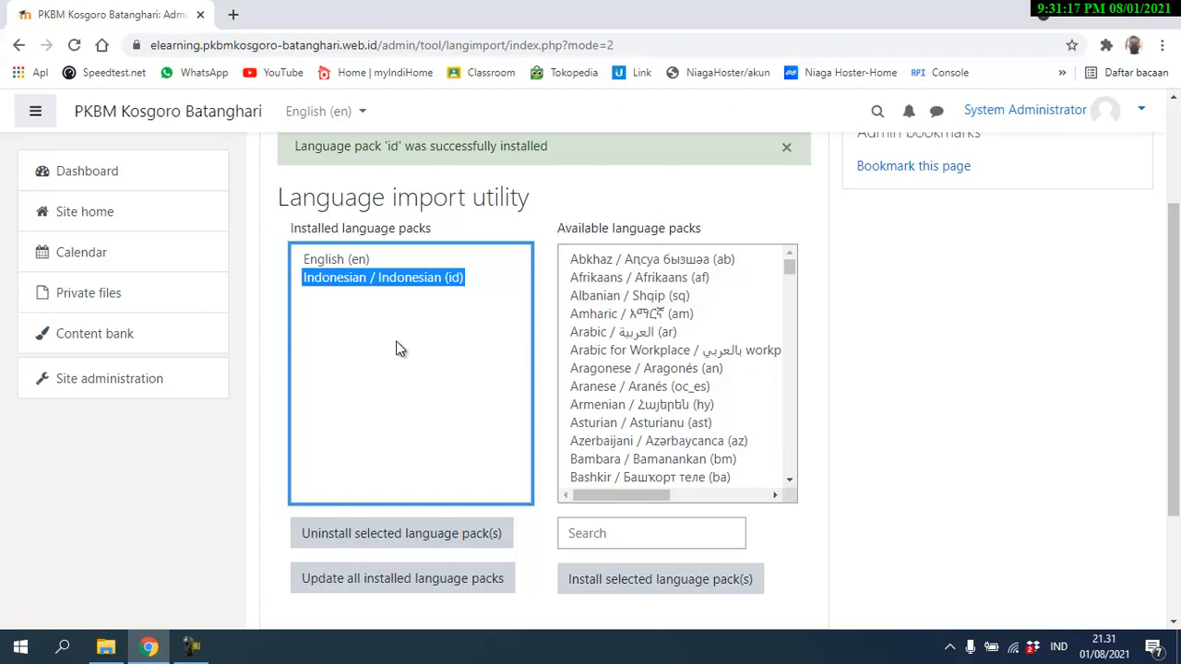
Update all installed language packs
{"action": "scroll", "coordinate": [435, 372], "scroll_direction": "down", "scroll_amount": 1}
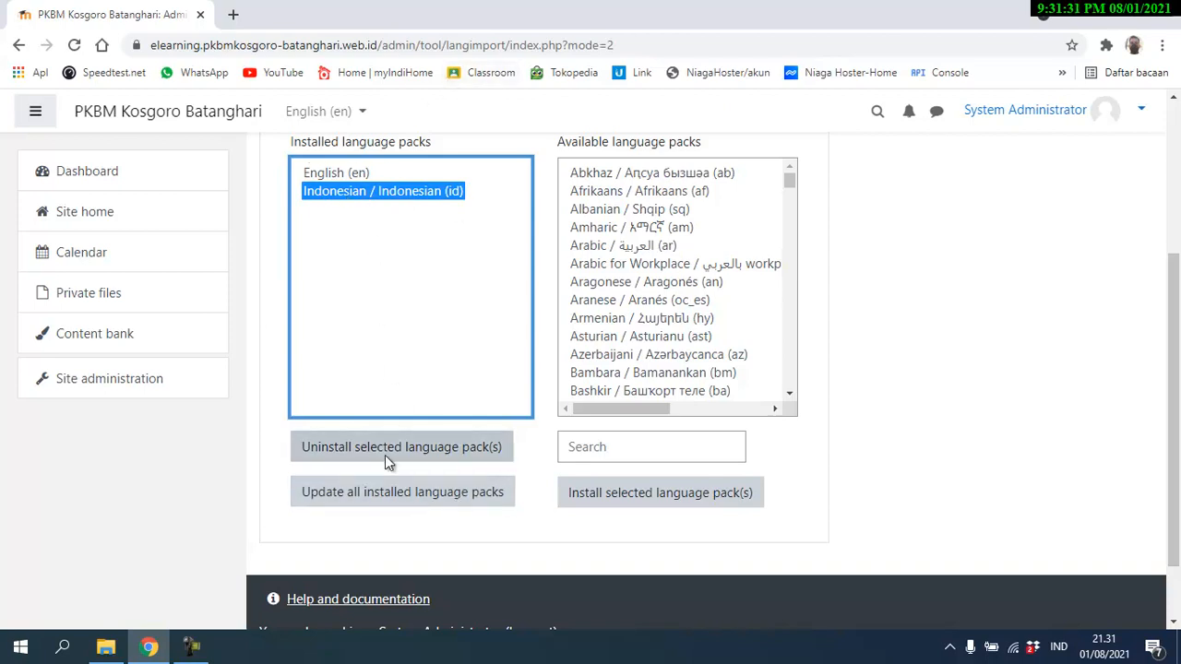
{"action": "left_click", "coordinate": [394, 501]}
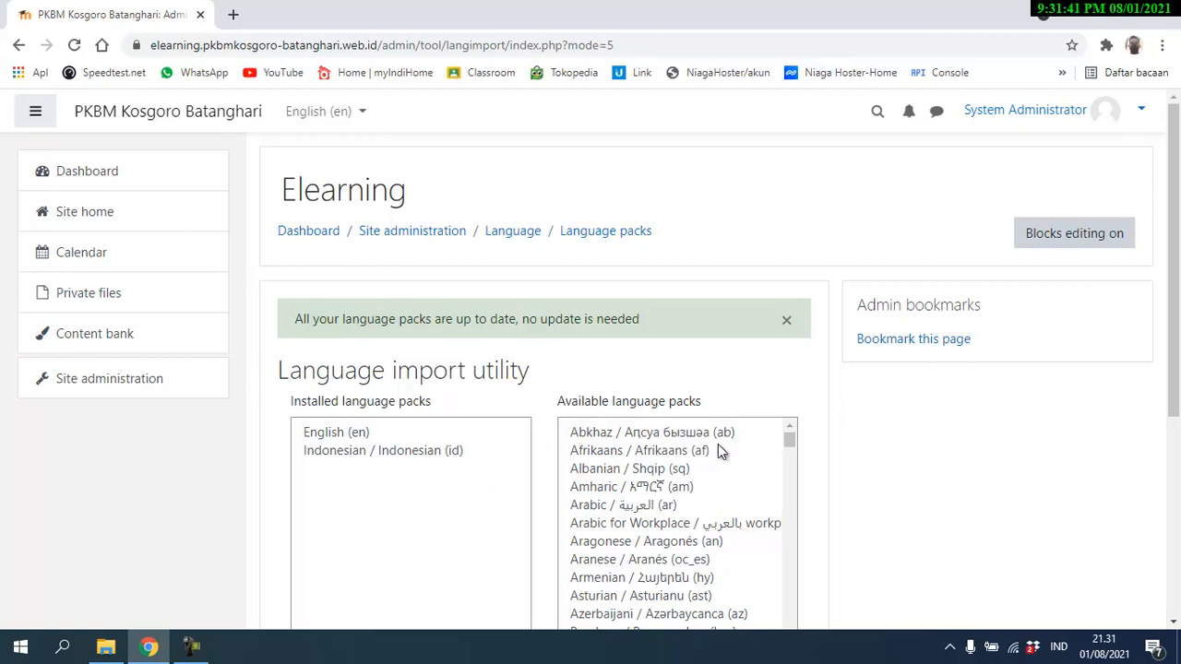
Switch the site's display language to Indonesian (id)
{"action": "left_click", "coordinate": [362, 114]}
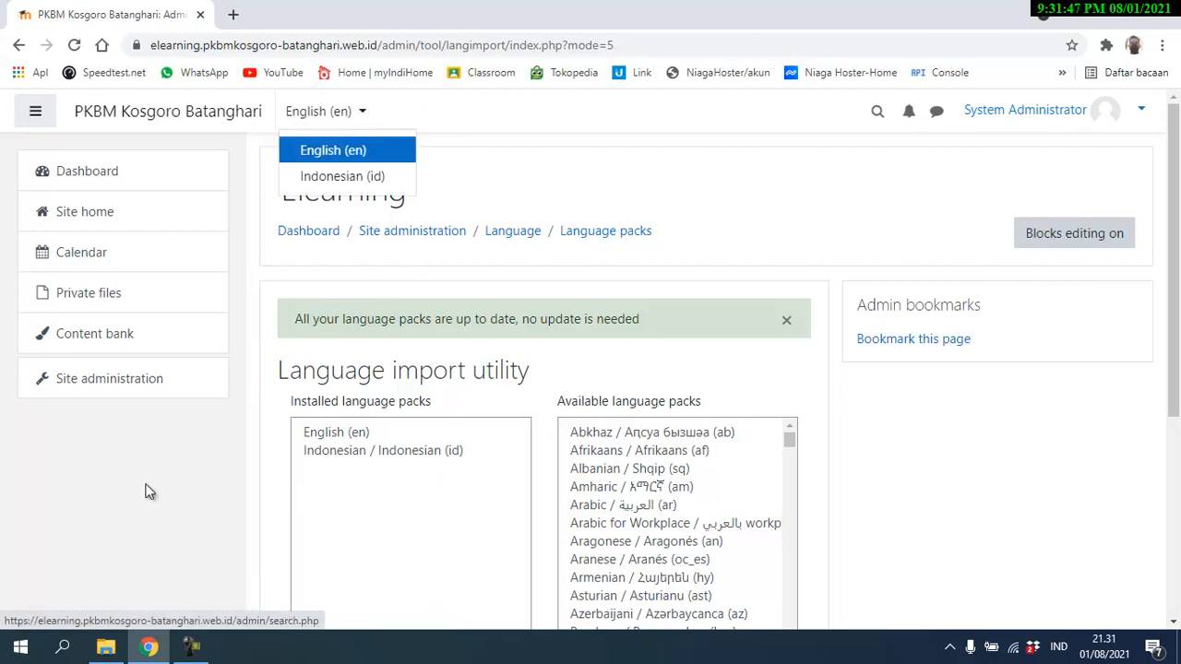
{"action": "key", "text": "Escape"}
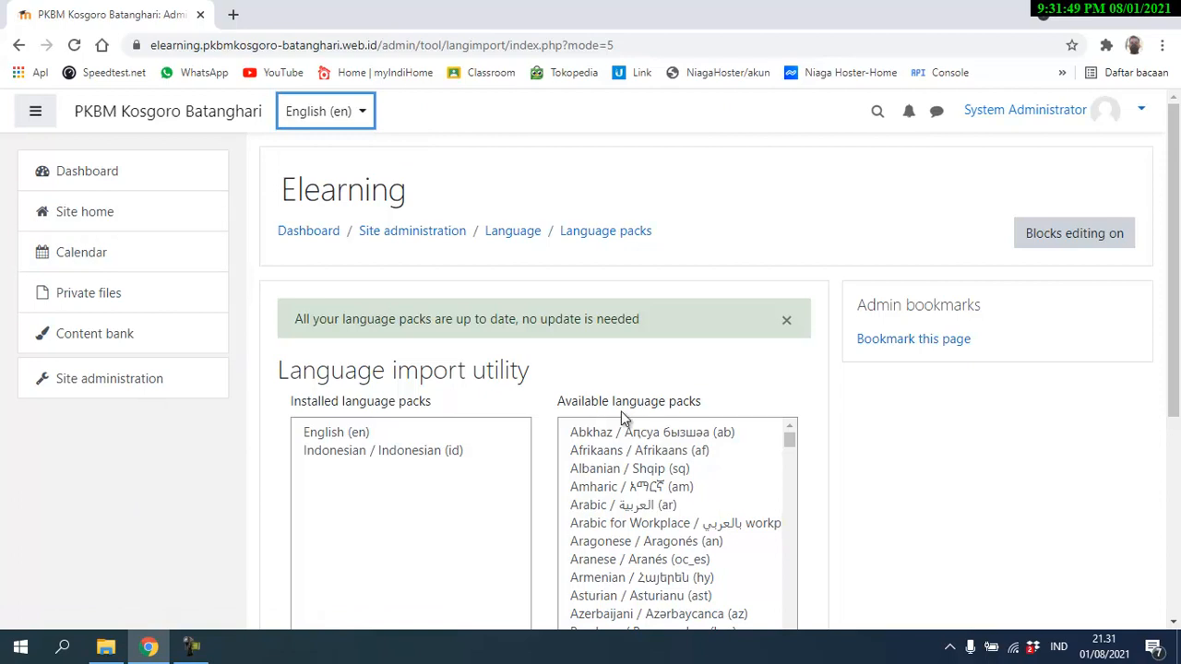
{"action": "left_click", "coordinate": [363, 112]}
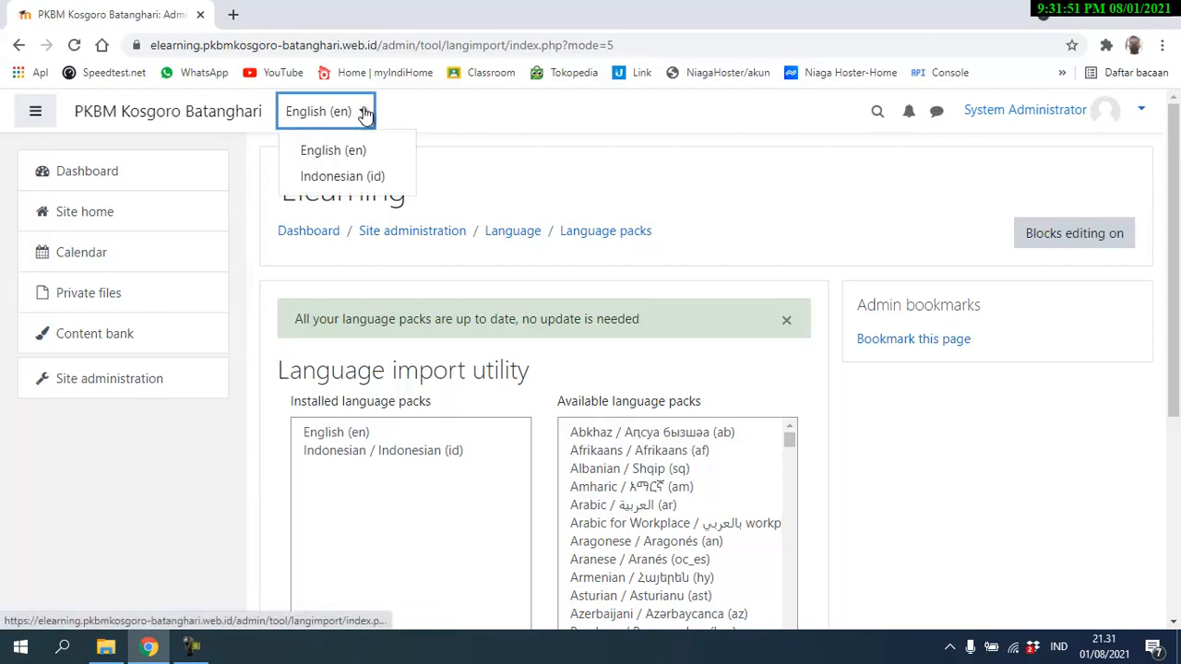
{"action": "left_click", "coordinate": [341, 176]}
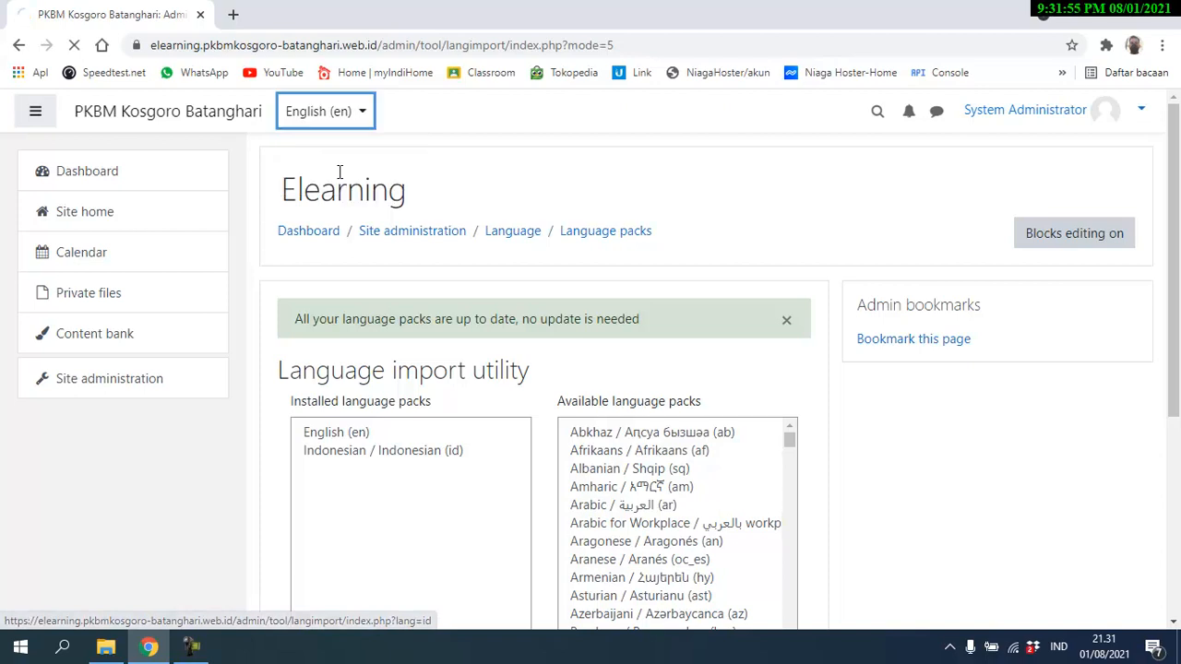